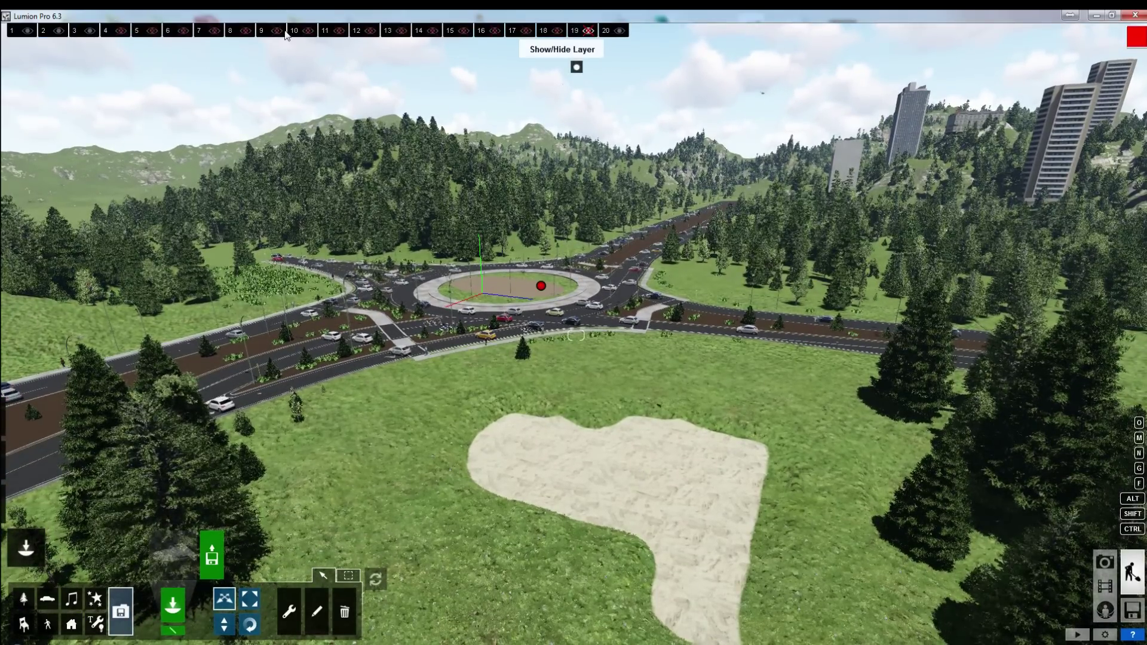
# Preview the building's construction stages by toggling the foundation and steel framing layers between 4 and 10
pyautogui.click(121, 31)
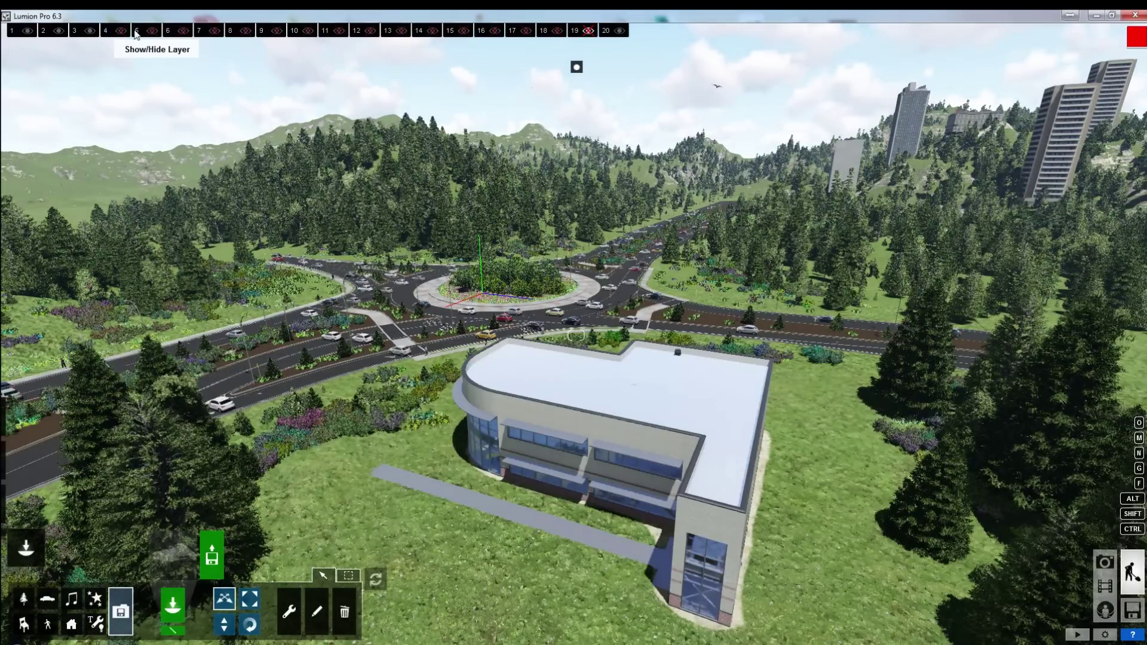
pyautogui.click(152, 31)
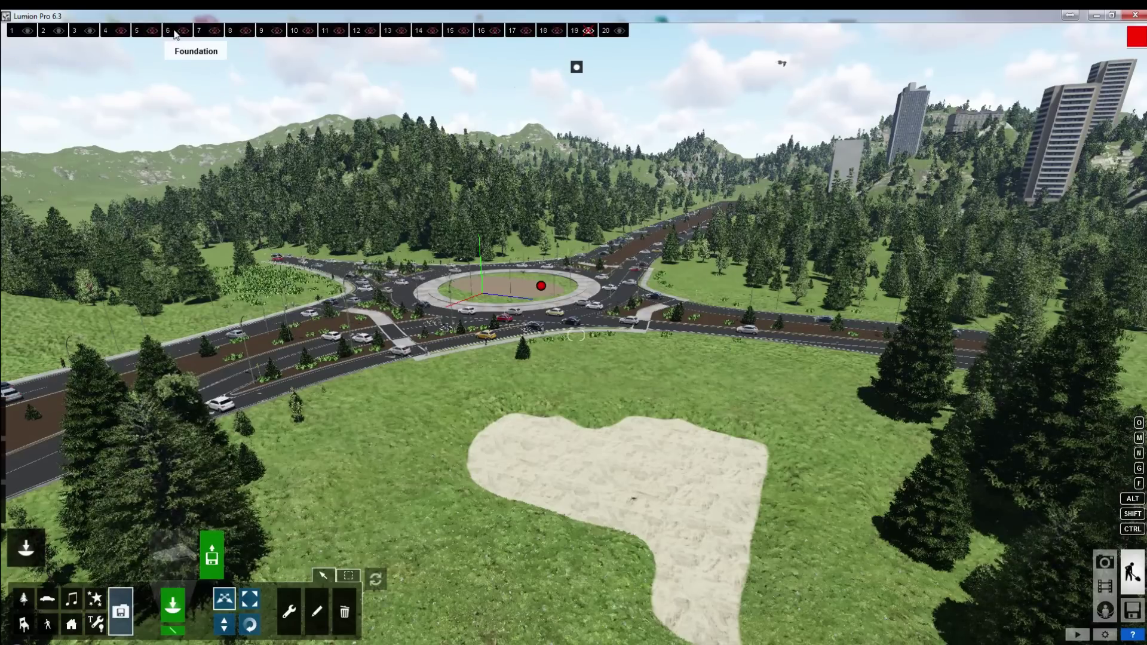
pyautogui.click(180, 32)
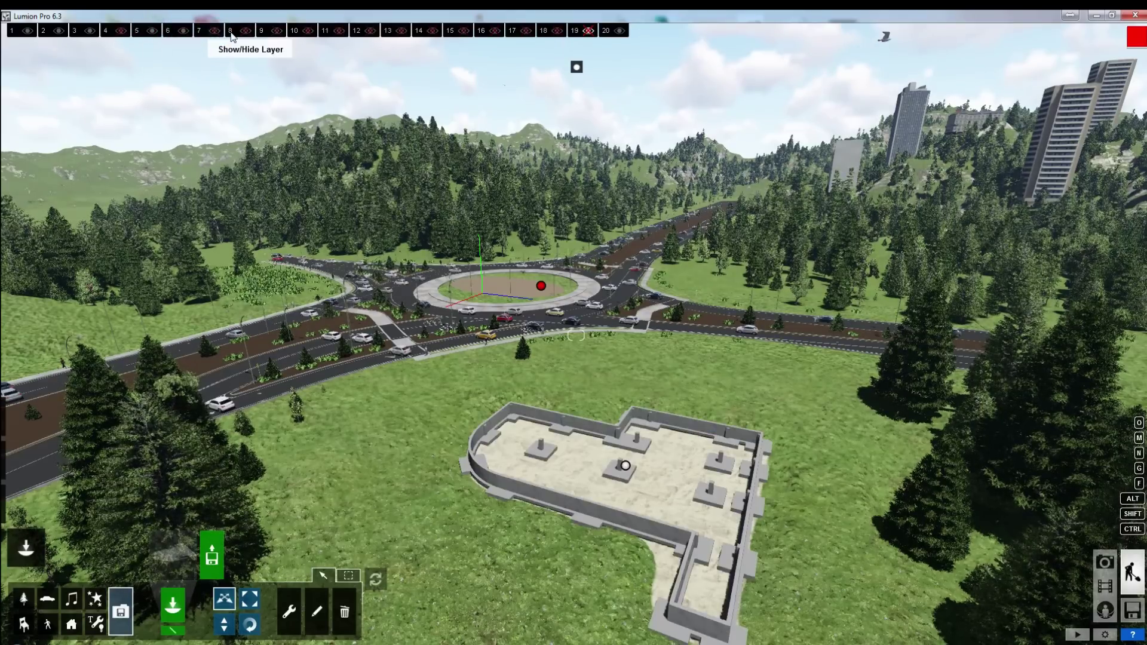
pyautogui.click(309, 33)
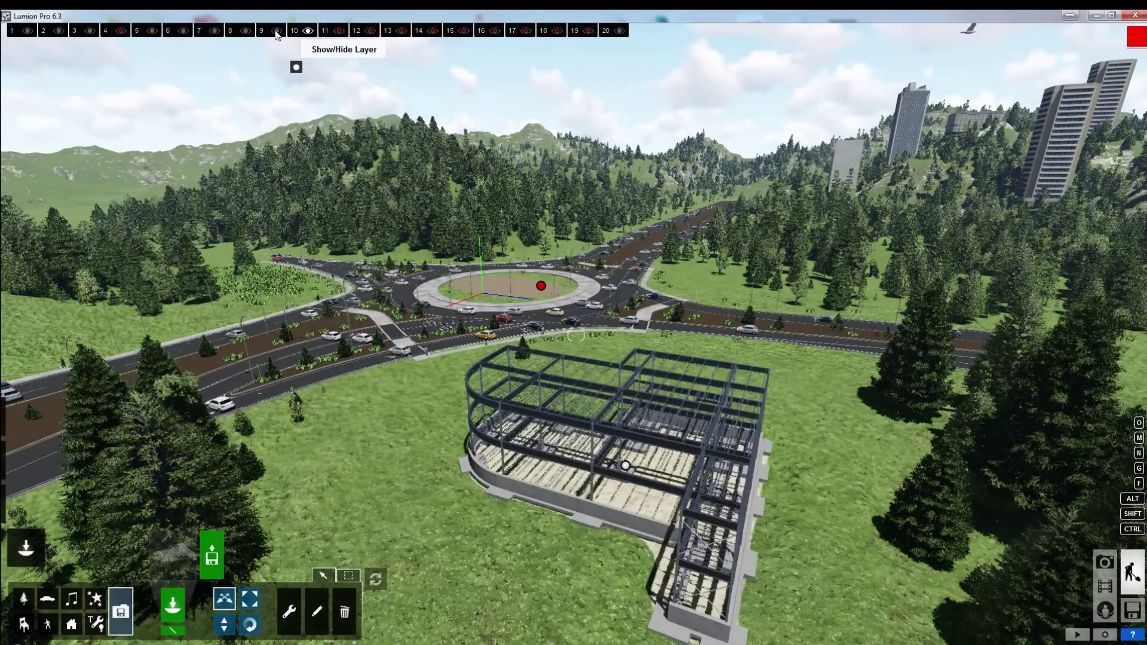
# Hide layers 5 through 10 so that only the bare excavation is left on the site
pyautogui.click(276, 32)
pyautogui.click(307, 31)
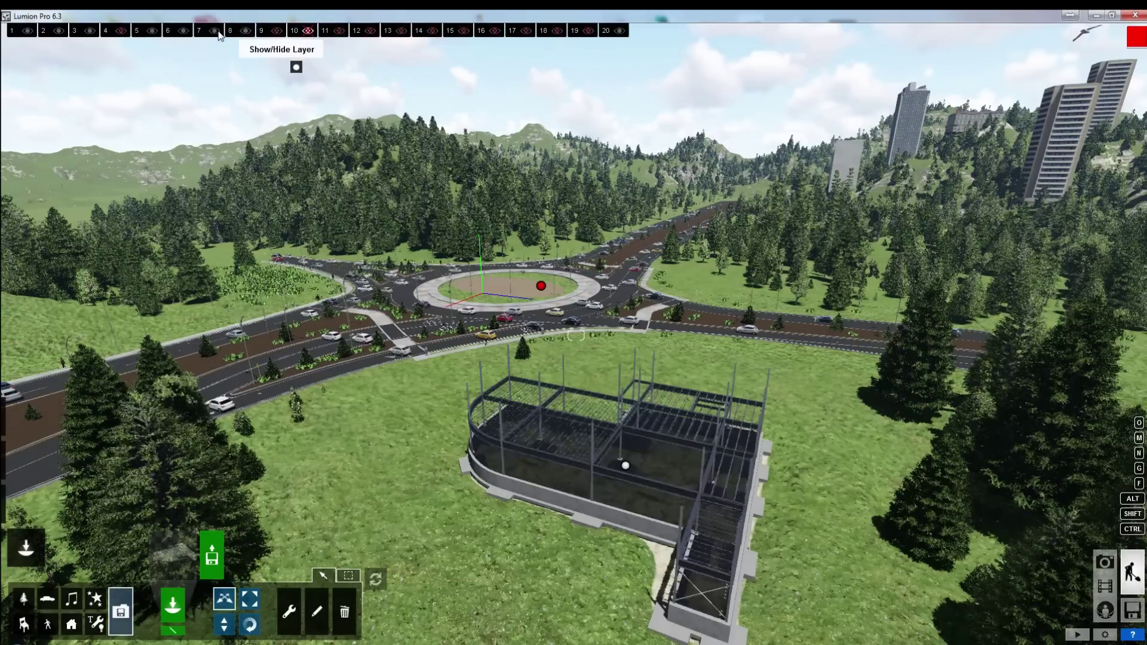
pyautogui.click(244, 31)
pyautogui.click(184, 31)
pyautogui.click(152, 31)
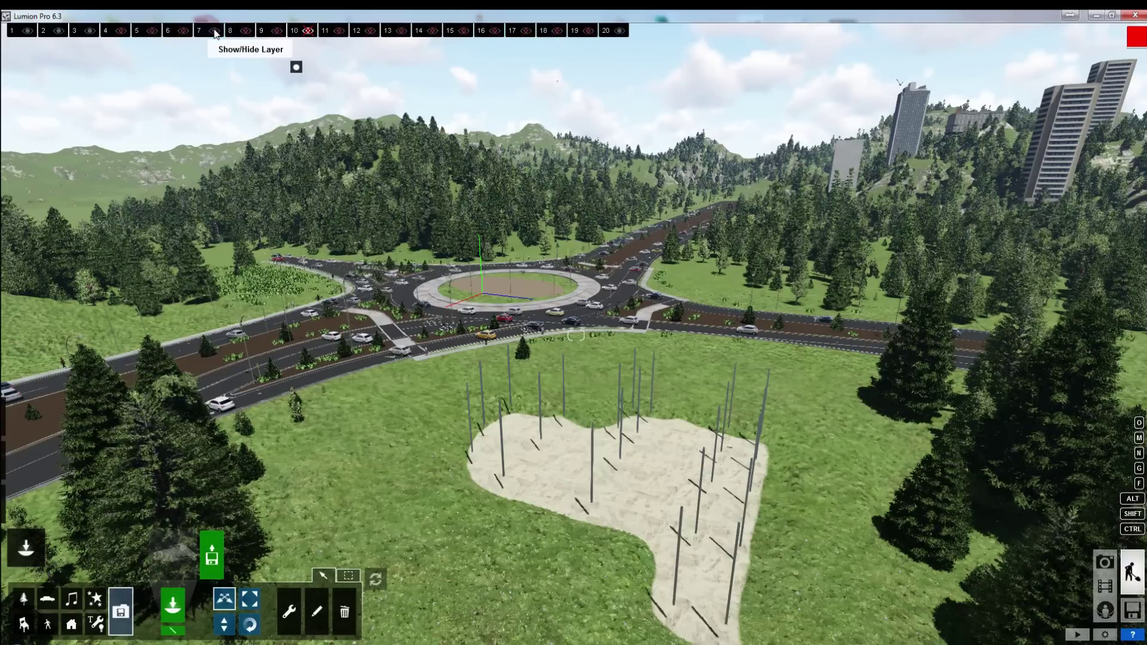
pyautogui.click(215, 31)
# Open movie mode and scrub through the Flythrough clip to examine the camera path over the empty site
pyautogui.moveTo(554, 348); pyautogui.dragTo(1017, 488, button='right')
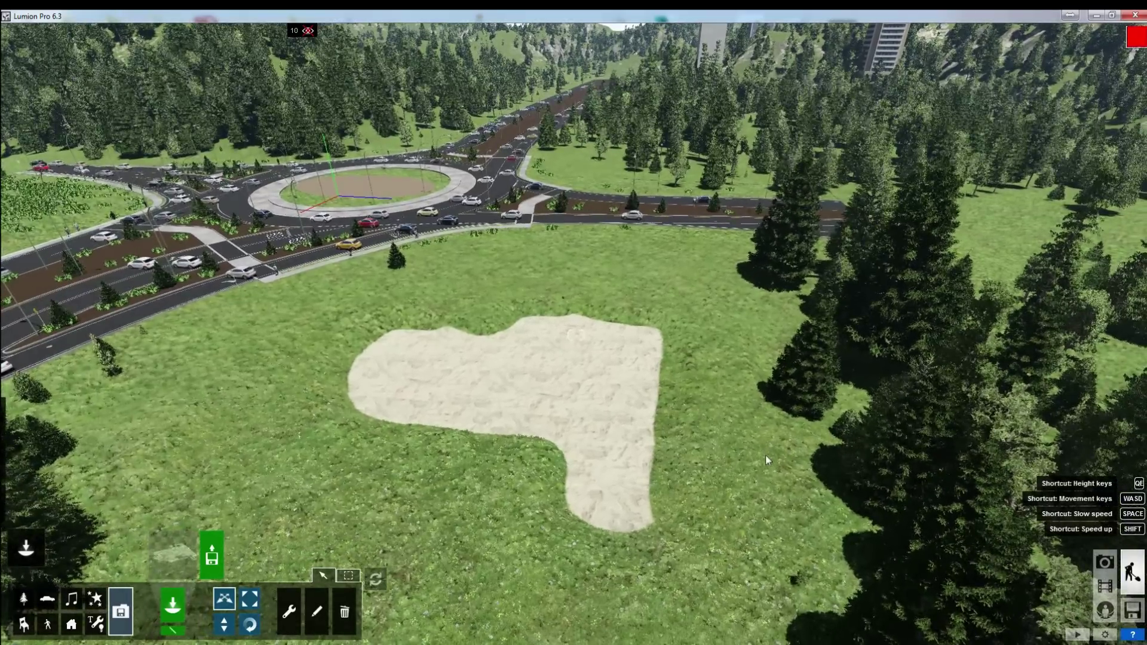
pyautogui.click(1105, 586)
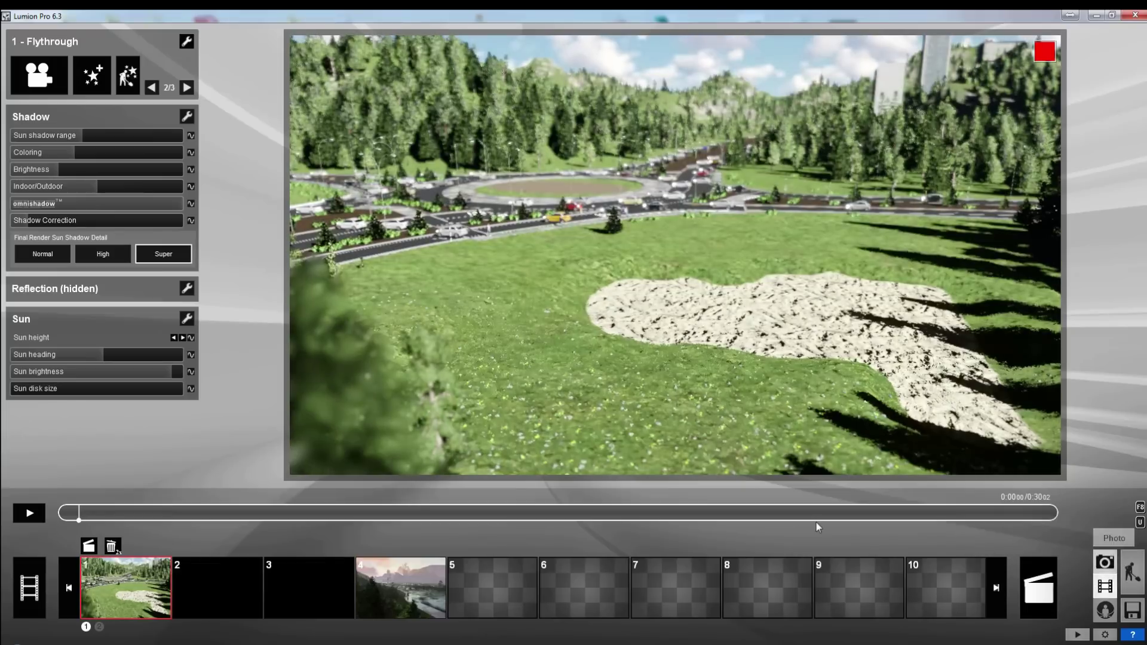
pyautogui.moveTo(65, 513); pyautogui.dragTo(685, 530)
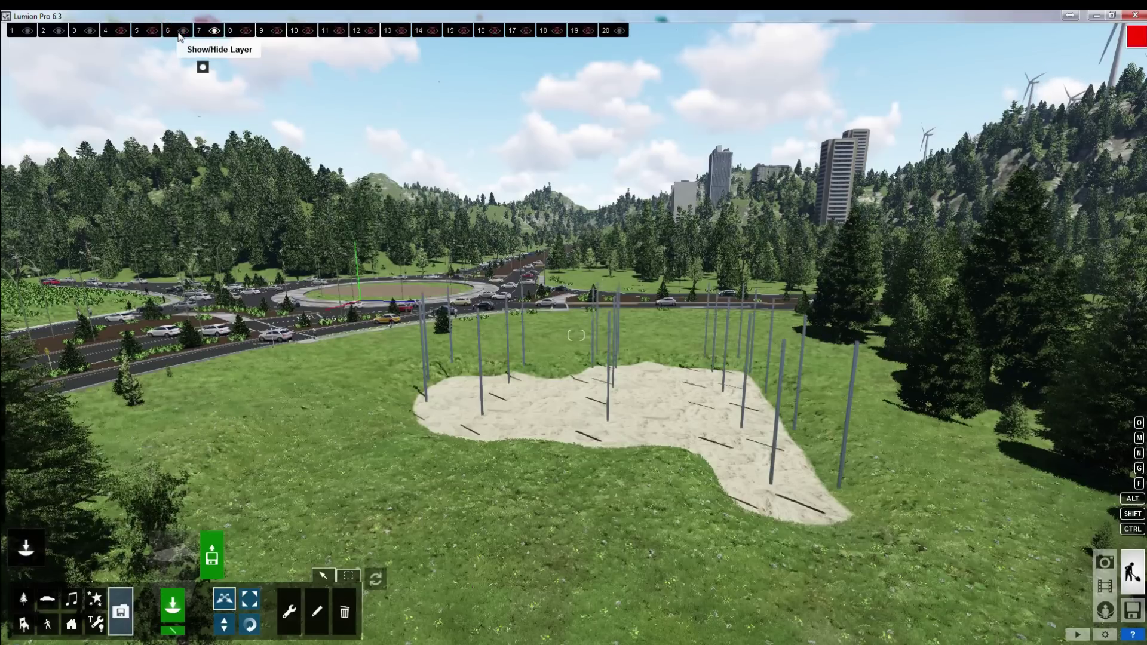
# Show layer 5 so the footings join the foundation walls and columns on the site
pyautogui.click(151, 32)
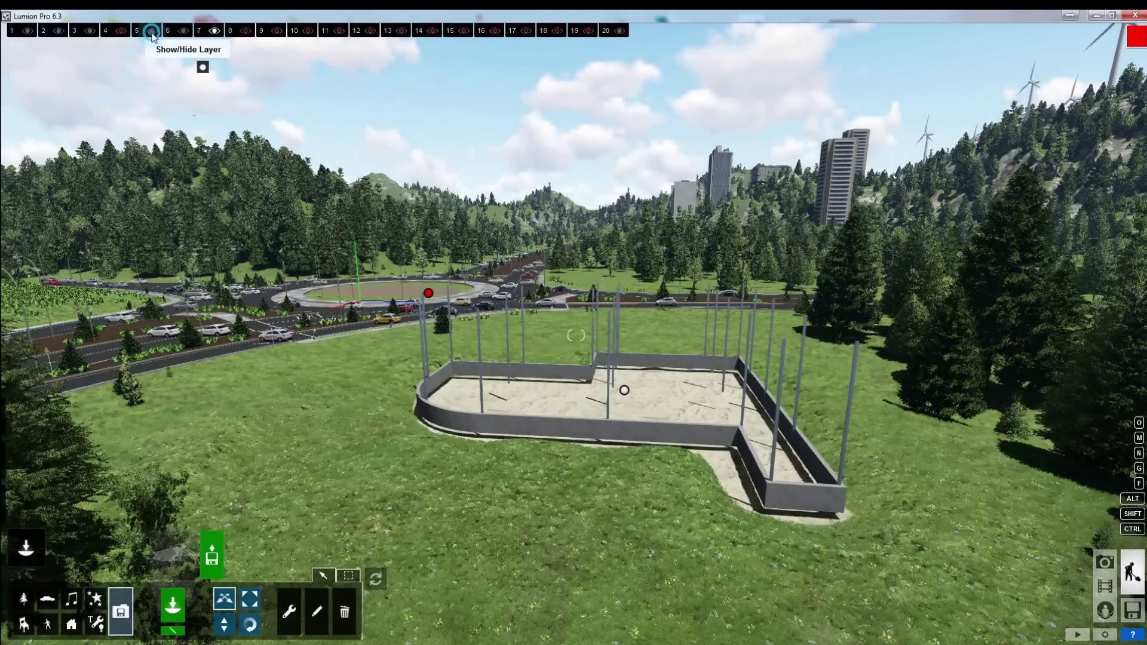
pyautogui.moveTo(434, 236); pyautogui.dragTo(463, 252, button='right')
pyautogui.press('w')
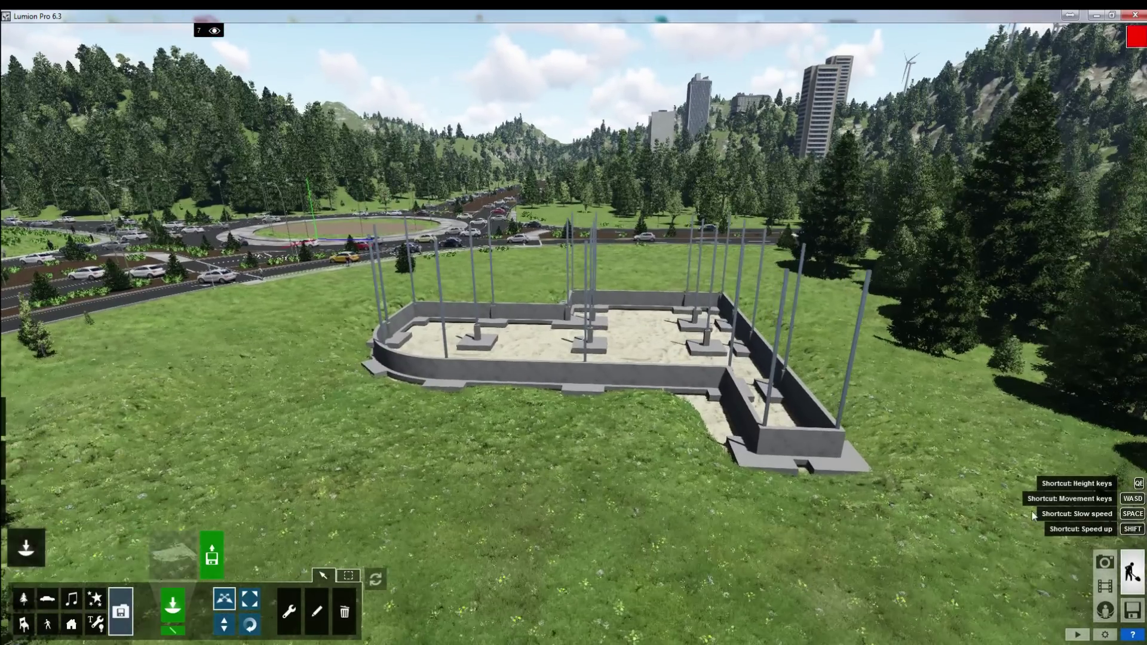
# Add an Advanced move effect to the Flythrough clip in movie mode and open it for editing
pyautogui.click(1095, 586)
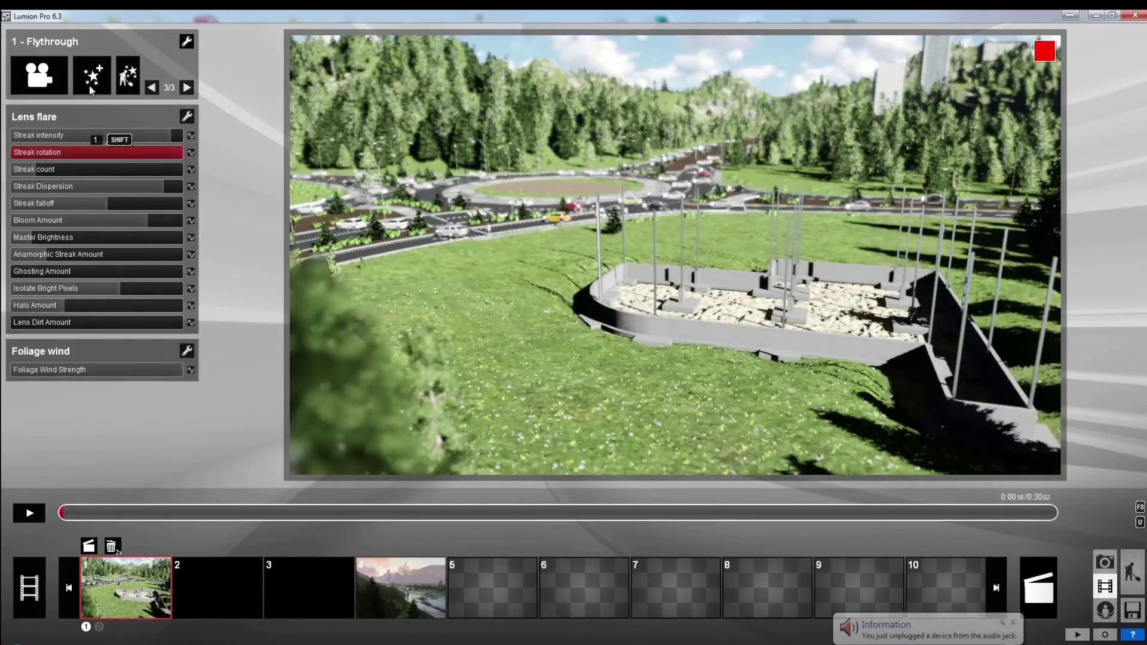
pyautogui.click(96, 73)
pyautogui.click(584, 277)
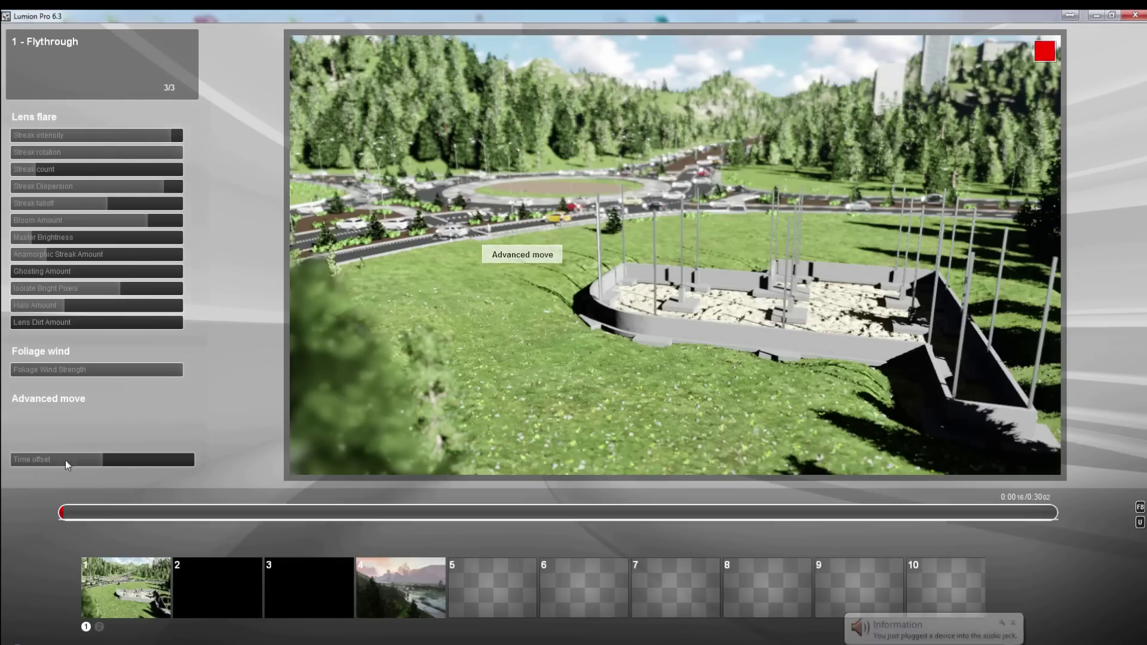
pyautogui.click(36, 432)
# Lower the foundation walls, columns and footings below the ground at the start of the animation
pyautogui.moveTo(436, 389)
pyautogui.mouseDown(button='right')
pyautogui.moveTo(466, 409)
pyautogui.moveTo(436, 389)
pyautogui.mouseUp(button='right')
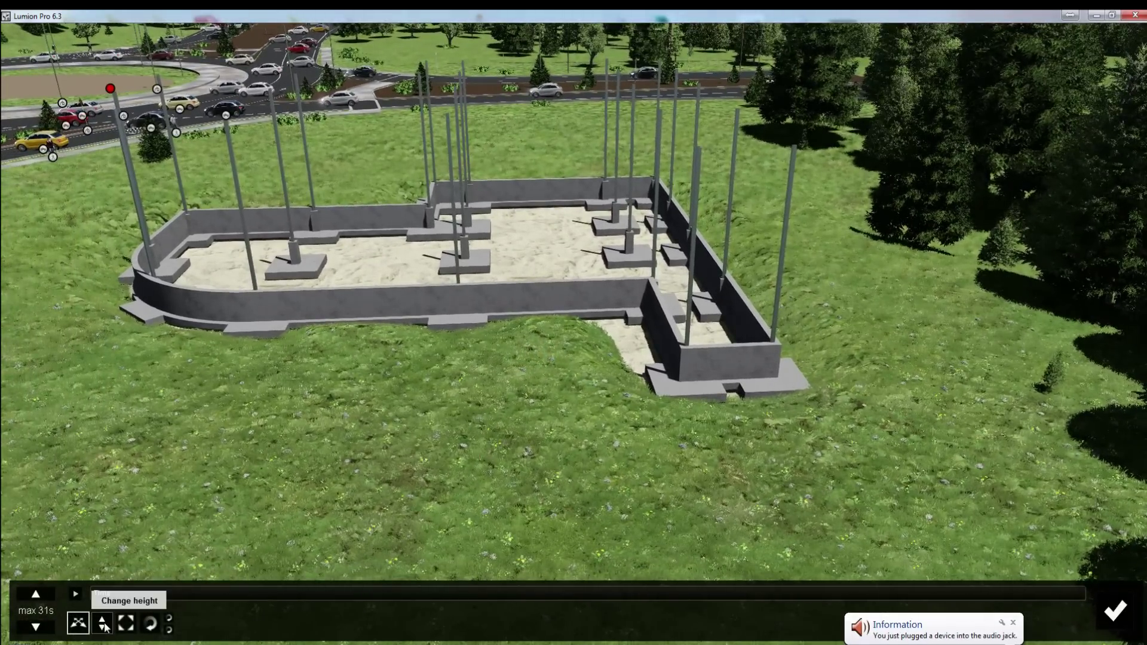
pyautogui.moveTo(482, 239); pyautogui.dragTo(490, 310)
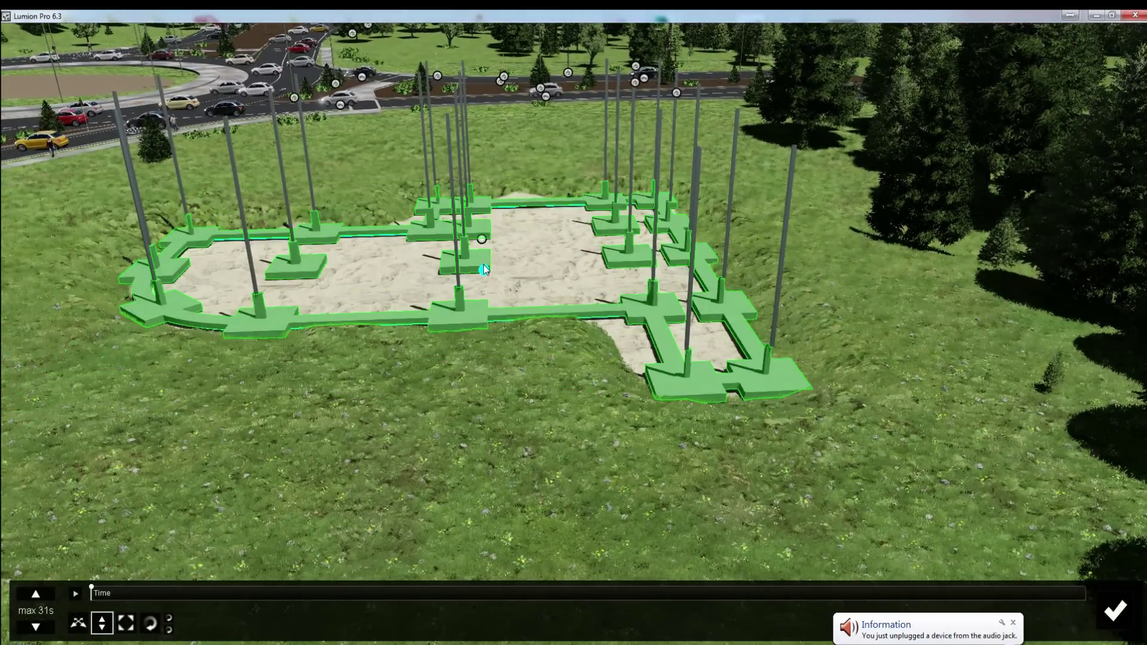
pyautogui.moveTo(484, 270); pyautogui.dragTo(504, 332)
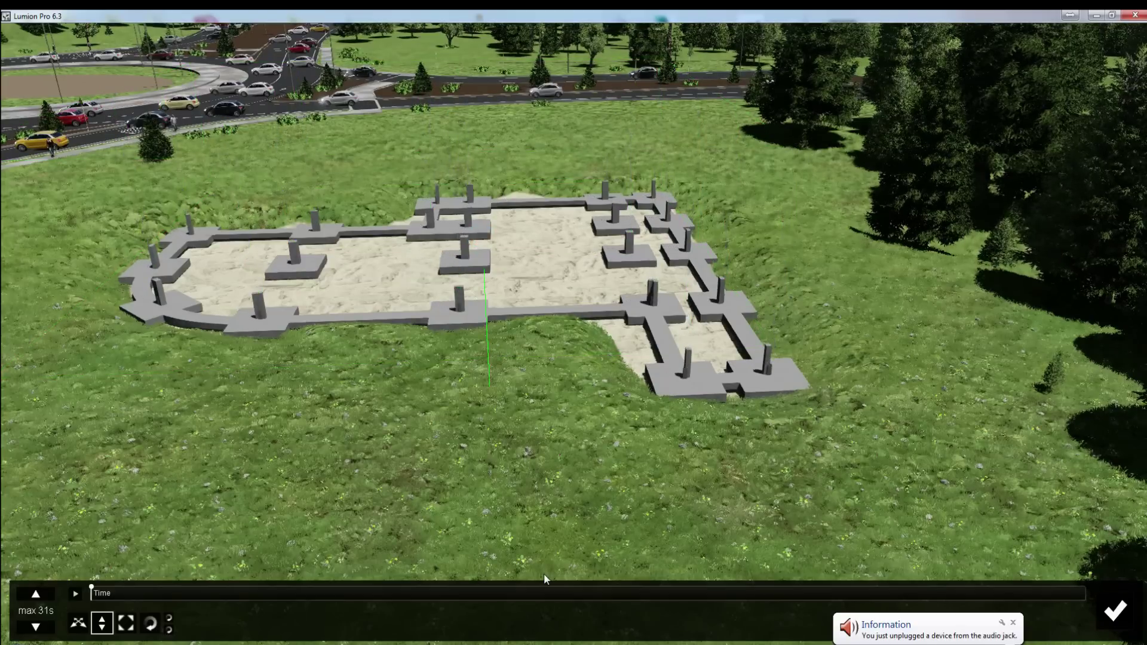
pyautogui.moveTo(487, 257); pyautogui.dragTo(487, 281)
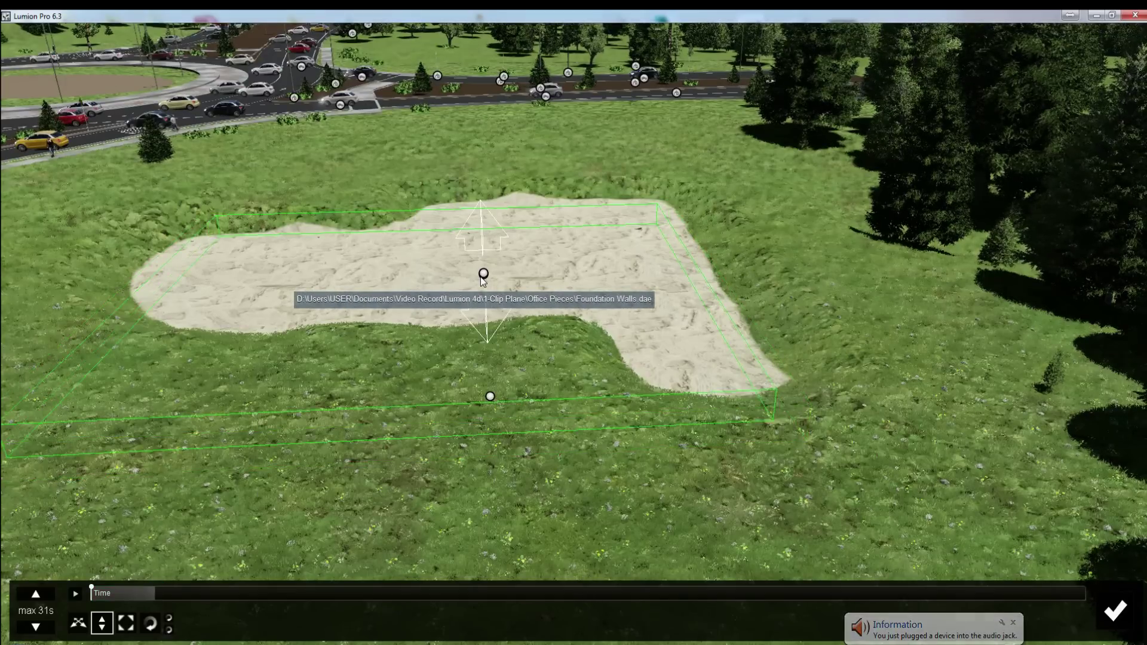
# Keyframe the footings rising into place by about 2 seconds and the foundation walls rising into place at 3.5 seconds
pyautogui.moveTo(482, 273); pyautogui.dragTo(490, 202)
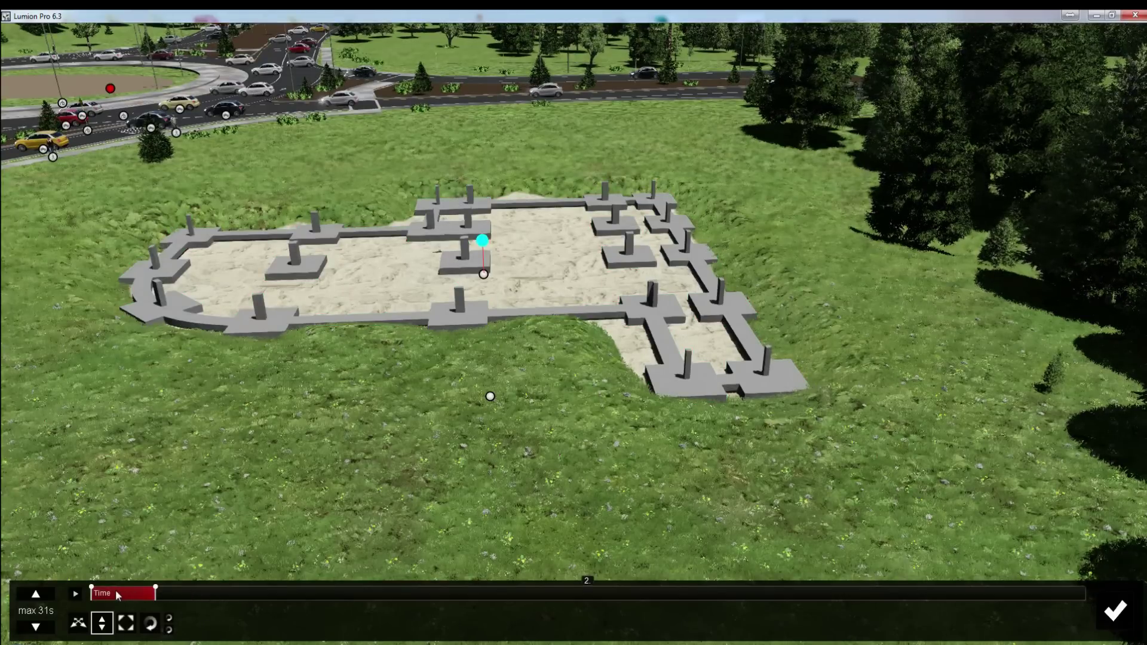
pyautogui.moveTo(135, 593); pyautogui.dragTo(143, 591)
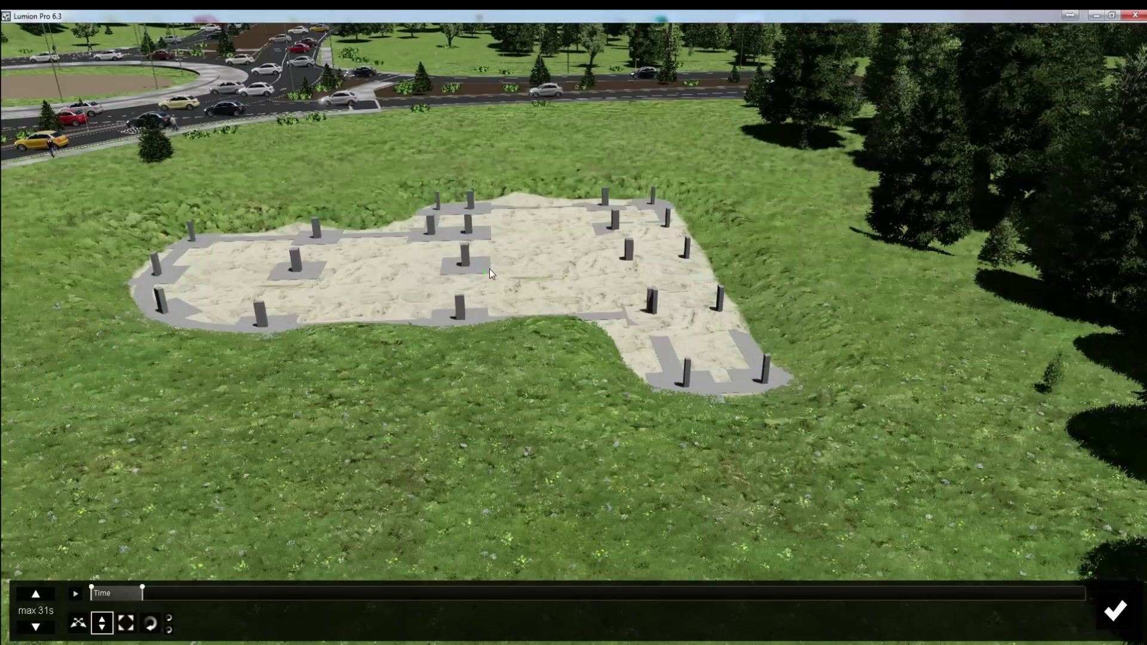
pyautogui.click(196, 596)
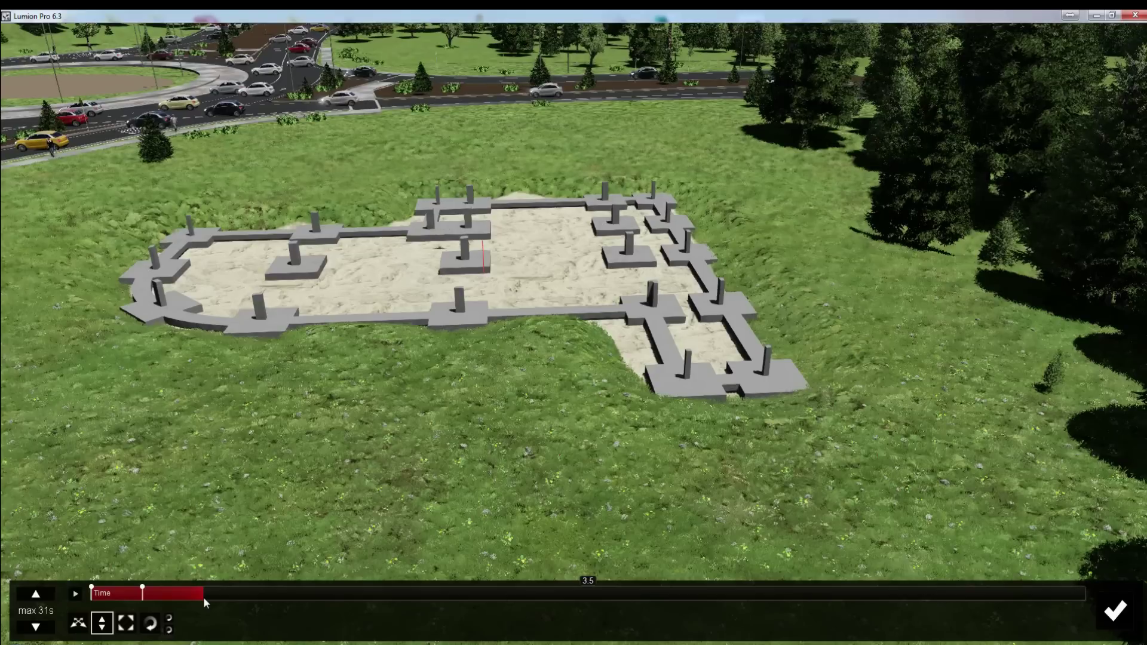
pyautogui.moveTo(487, 279)
pyautogui.mouseDown()
pyautogui.moveTo(499, 185)
pyautogui.moveTo(504, 201)
pyautogui.mouseUp()
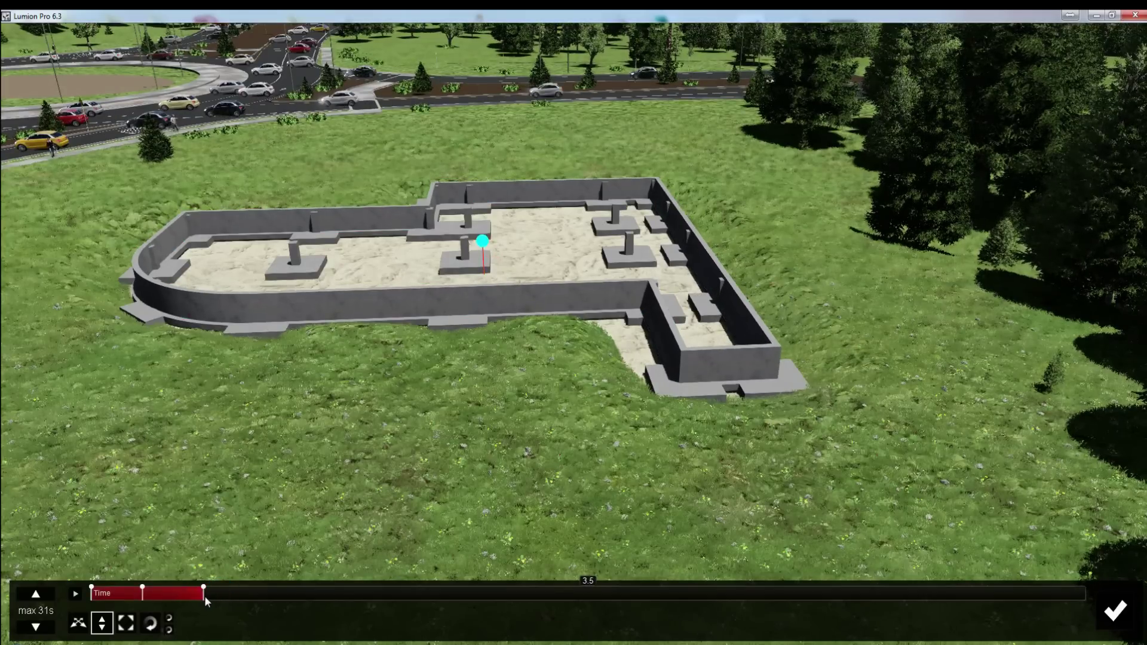
# Keep the columns underground until 3.5 seconds, raise them to full height at about 5 seconds, and accept the animation
pyautogui.moveTo(493, 397); pyautogui.dragTo(493, 401)
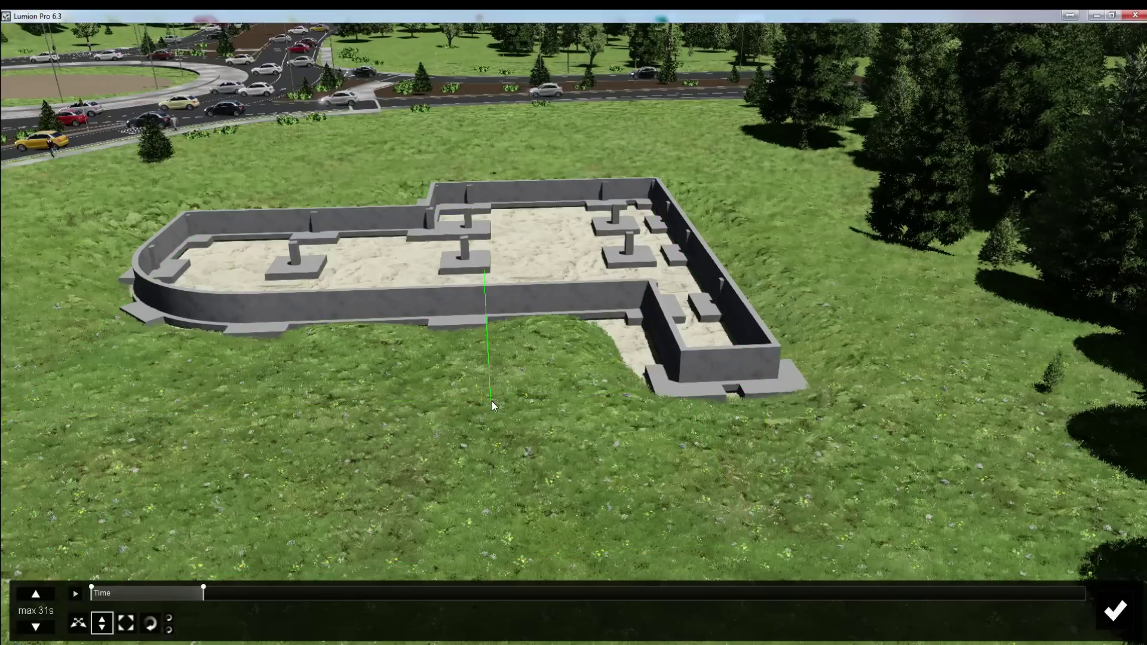
pyautogui.moveTo(499, 324); pyautogui.dragTo(500, 346)
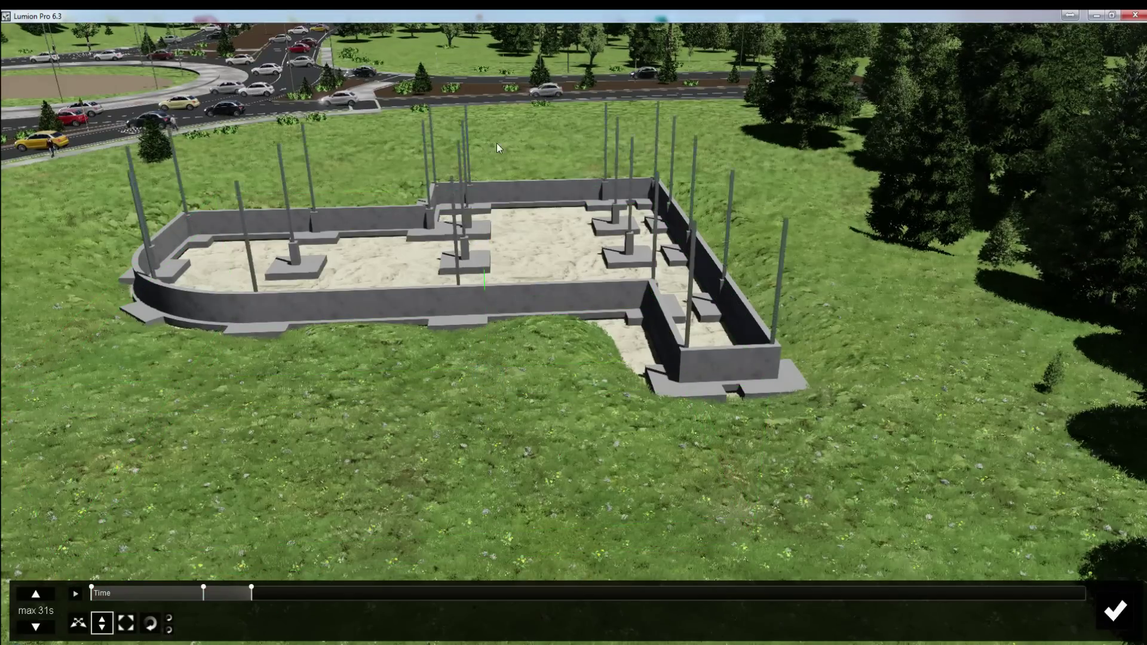
pyautogui.moveTo(500, 36)
pyautogui.mouseDown()
pyautogui.moveTo(497, 24)
pyautogui.moveTo(497, 54)
pyautogui.mouseUp()
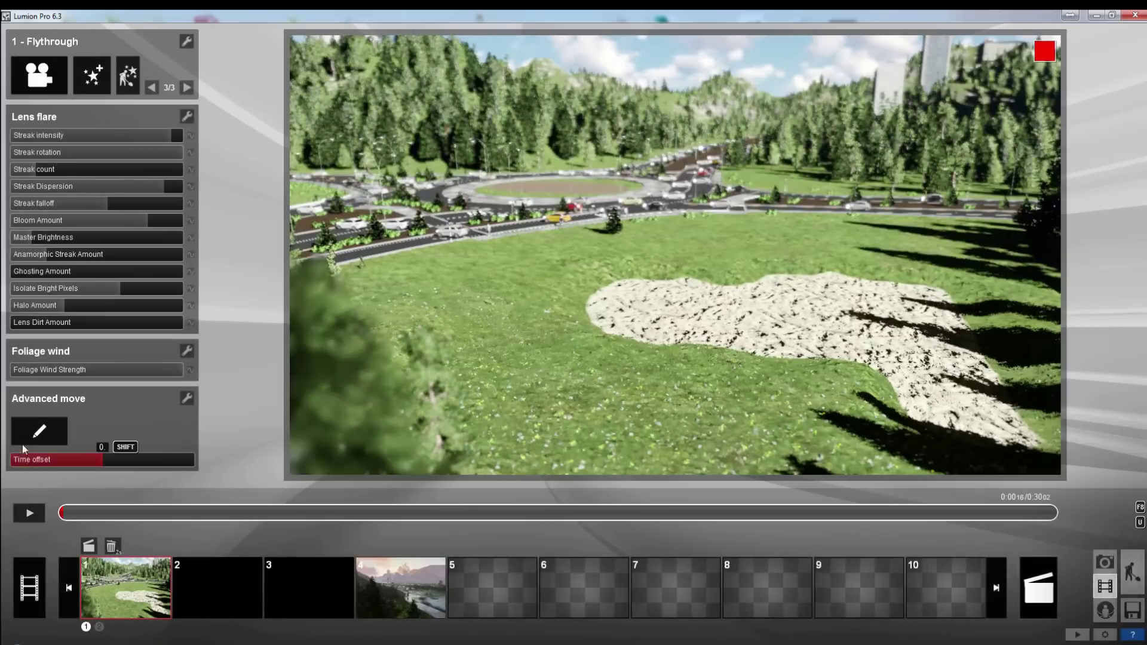
# Play back the Flythrough clip to check the rising foundation and columns, and pause it
pyautogui.click(28, 518)
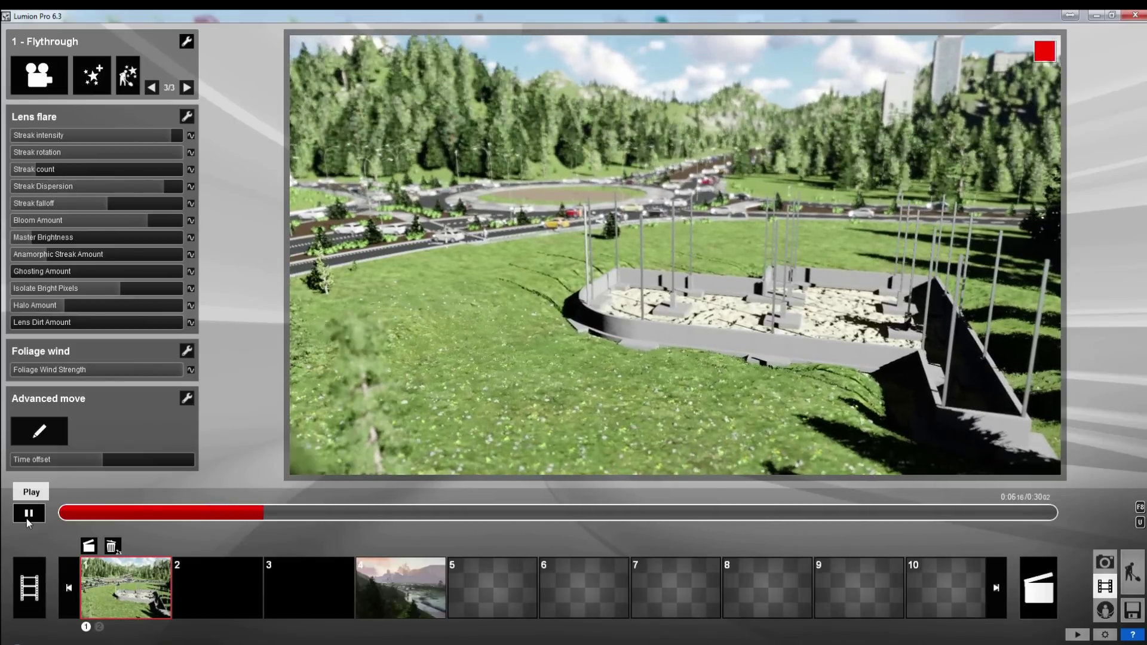
pyautogui.click(28, 514)
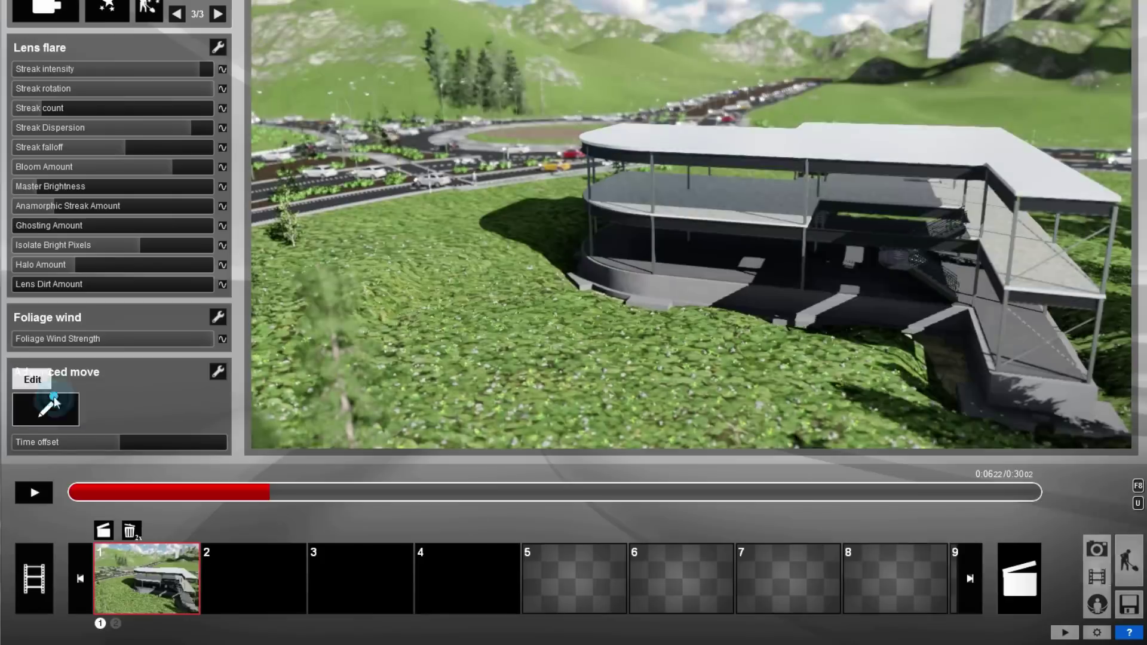
# Reopen the Advanced move effect for editing and move the 1st Floor Framing vertically out of the building
pyautogui.click(53, 401)
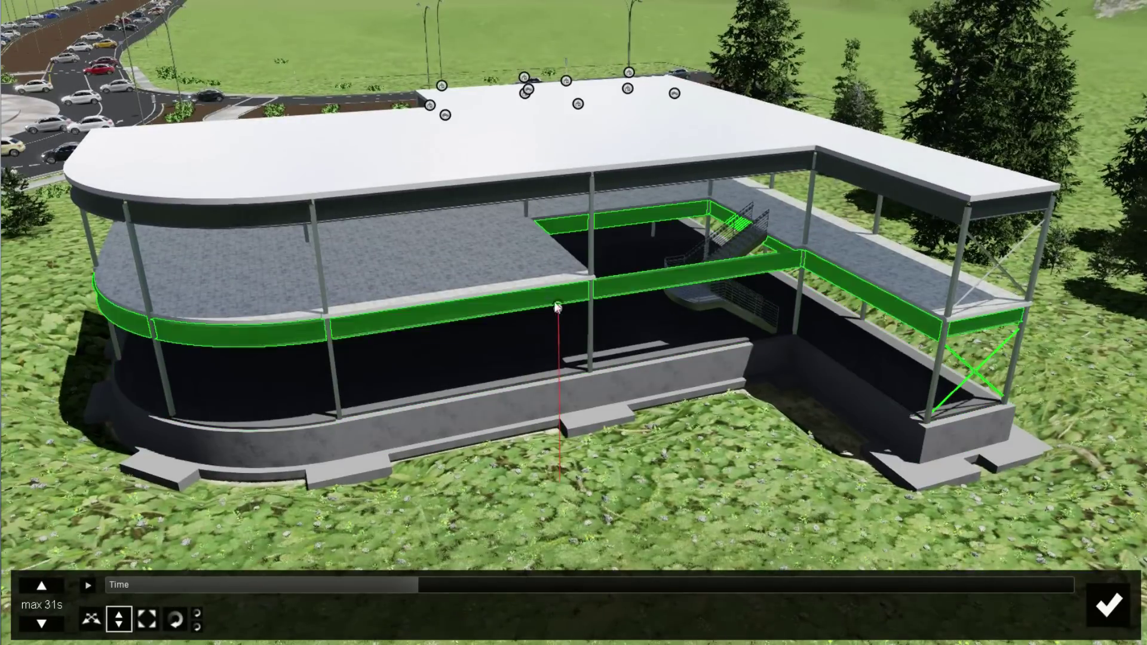
pyautogui.moveTo(557, 308)
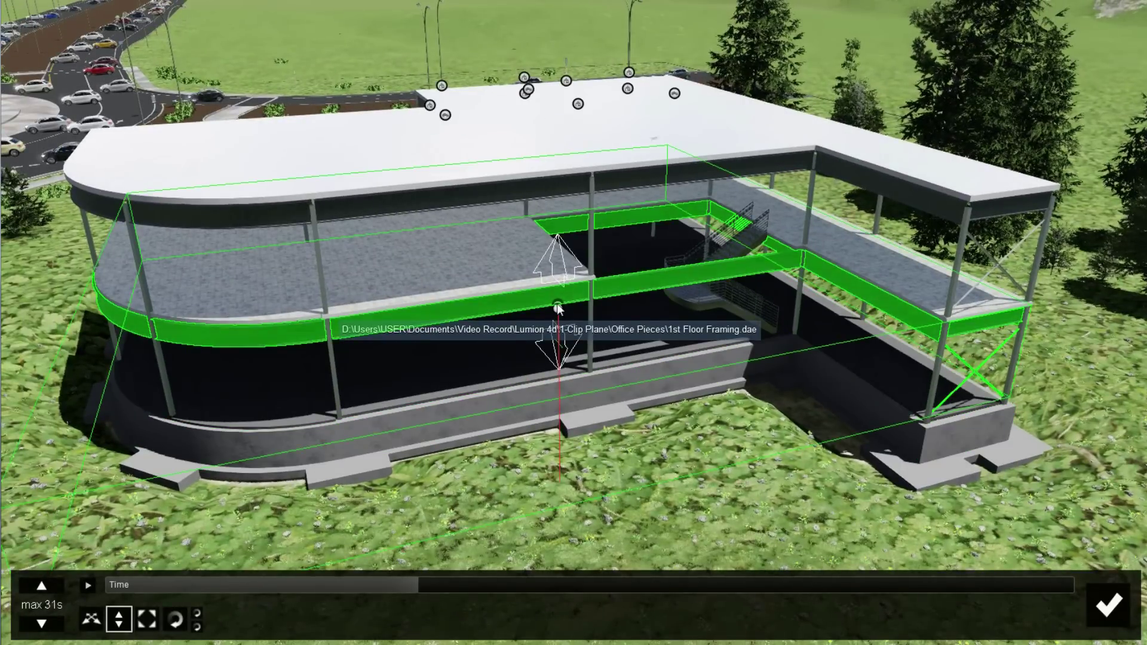
pyautogui.moveTo(558, 308); pyautogui.dragTo(559, 342)
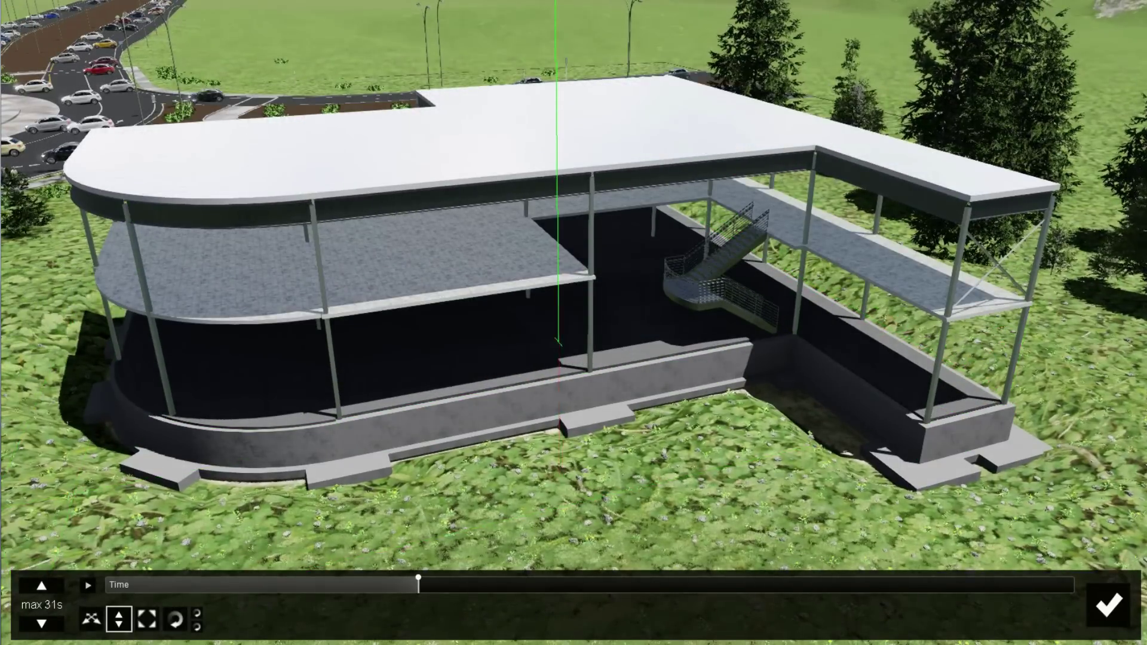
pyautogui.moveTo(544, 392); pyautogui.dragTo(388, 568, button='right')
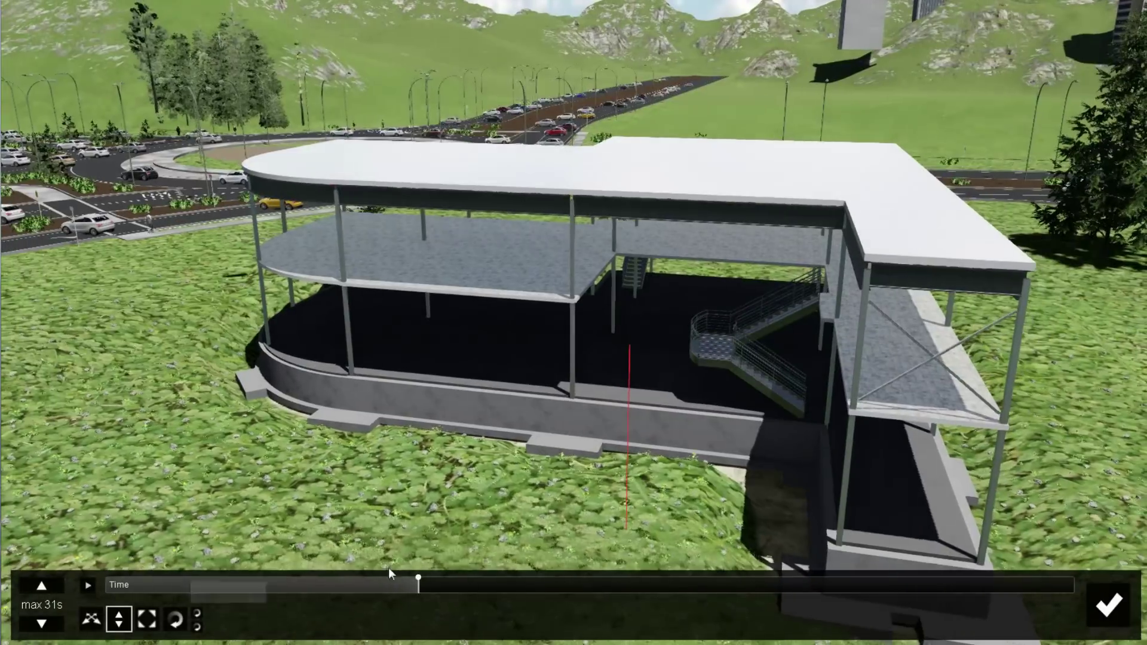
# Move the animation time back to about 6 seconds and raise the 1st Floor Framing high above the building
pyautogui.moveTo(417, 590); pyautogui.dragTo(333, 598)
pyautogui.click(418, 579)
pyautogui.moveTo(630, 344); pyautogui.dragTo(635, 6)
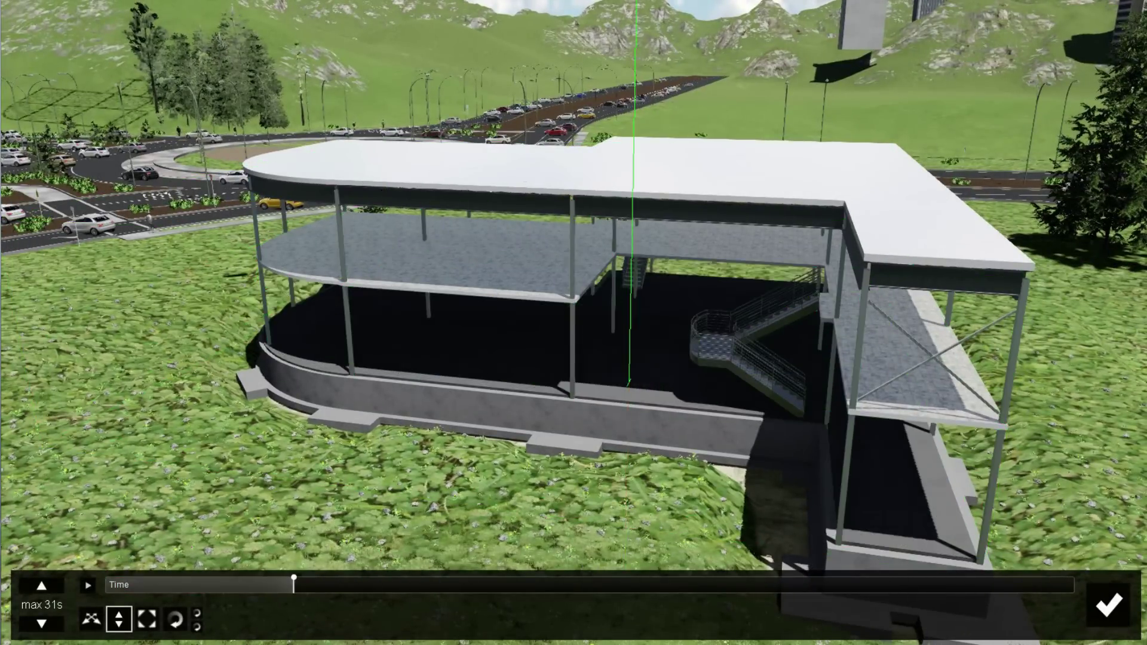
# Set the animation time to 7 seconds and lower the 1st Floor Framing from the sky into the building
pyautogui.moveTo(334, 591); pyautogui.dragTo(326, 593)
pyautogui.moveTo(627, 346); pyautogui.dragTo(554, 91, button='right')
pyautogui.moveTo(554, 538); pyautogui.dragTo(566, 184, button='right')
pyautogui.moveTo(573, 103); pyautogui.dragTo(583, 94)
pyautogui.moveTo(588, 158); pyautogui.dragTo(631, 639)
pyautogui.moveTo(558, 394); pyautogui.dragTo(547, 597, button='right')
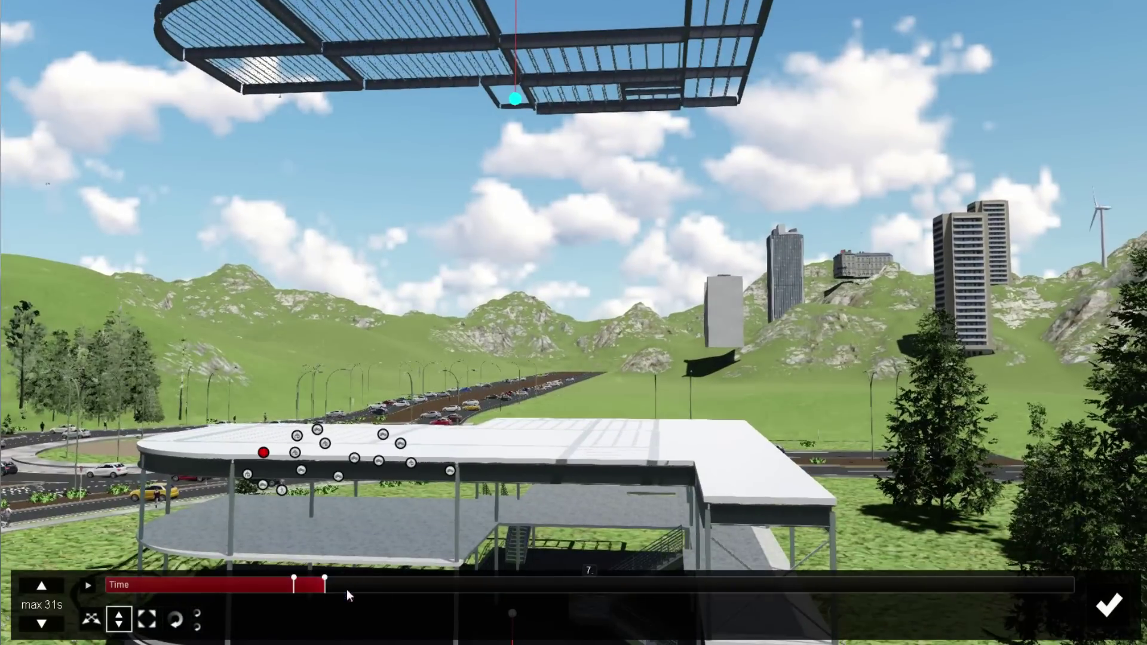
pyautogui.moveTo(526, 57); pyautogui.dragTo(636, 565)
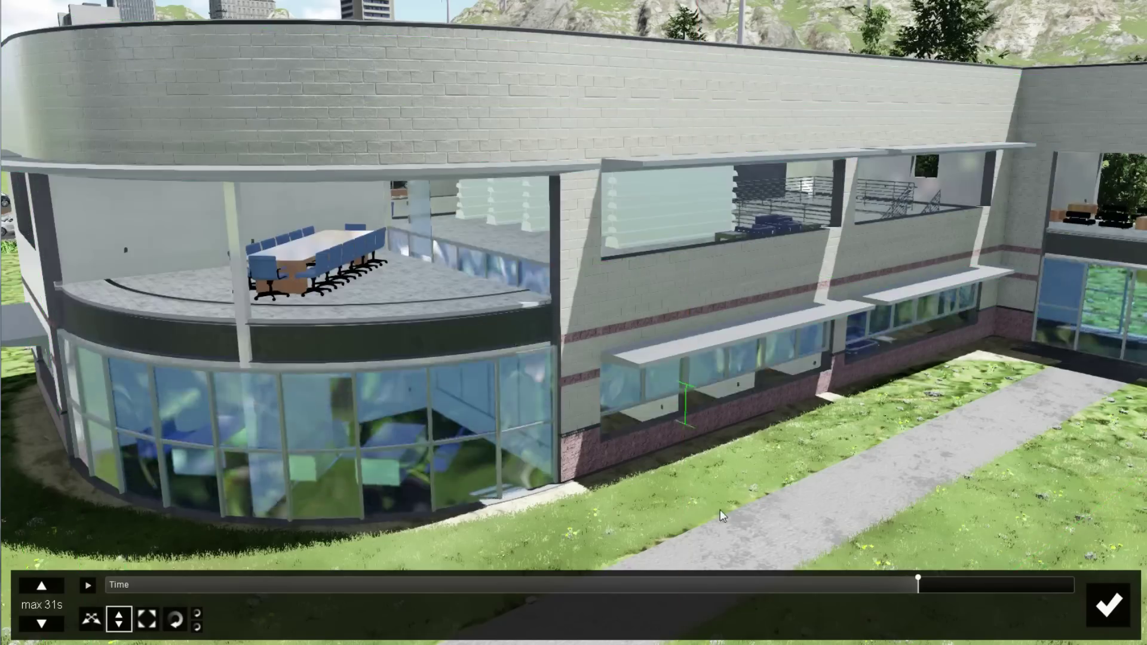
# Set the animation time to about 28 seconds and raise the selected building component high into the sky
pyautogui.click(980, 584)
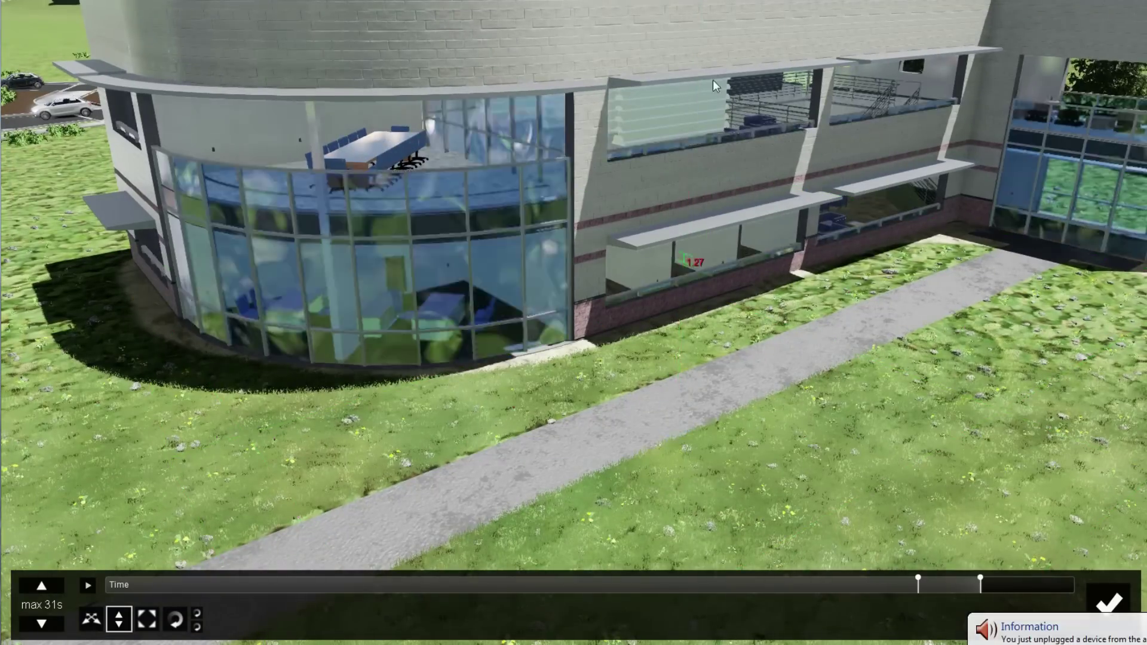
pyautogui.moveTo(712, 80); pyautogui.dragTo(745, 9)
pyautogui.moveTo(744, 9); pyautogui.dragTo(669, 286, button='right')
pyautogui.press('w')
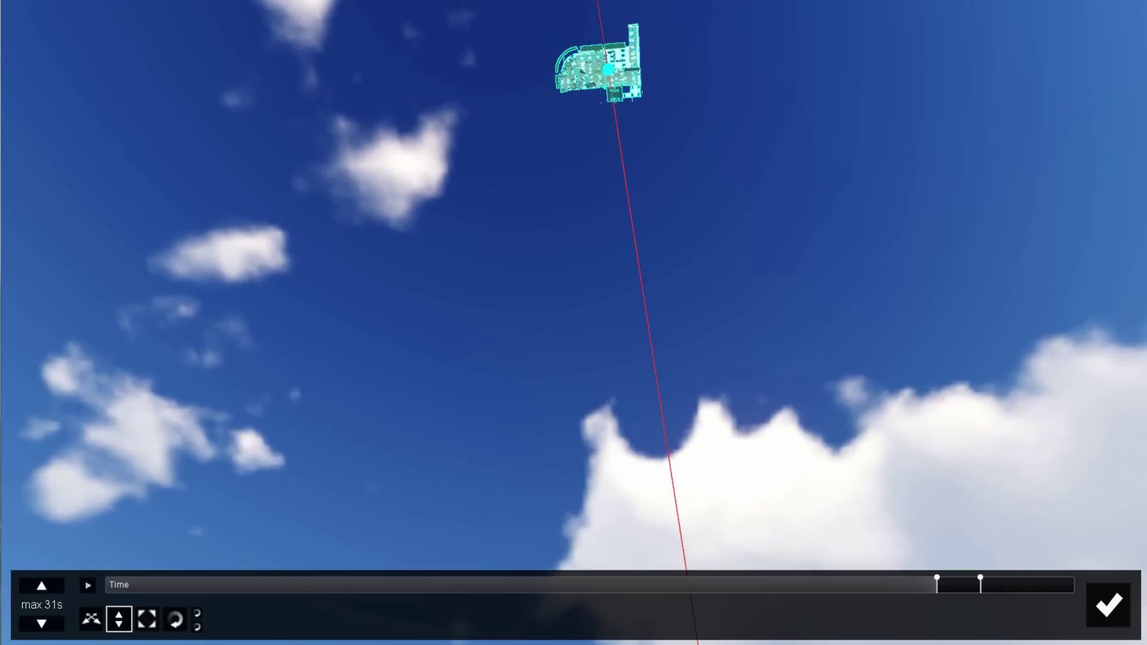
# Set the animation time to 30 seconds and lower the interior furnishings from the sky into the building
pyautogui.click(977, 590)
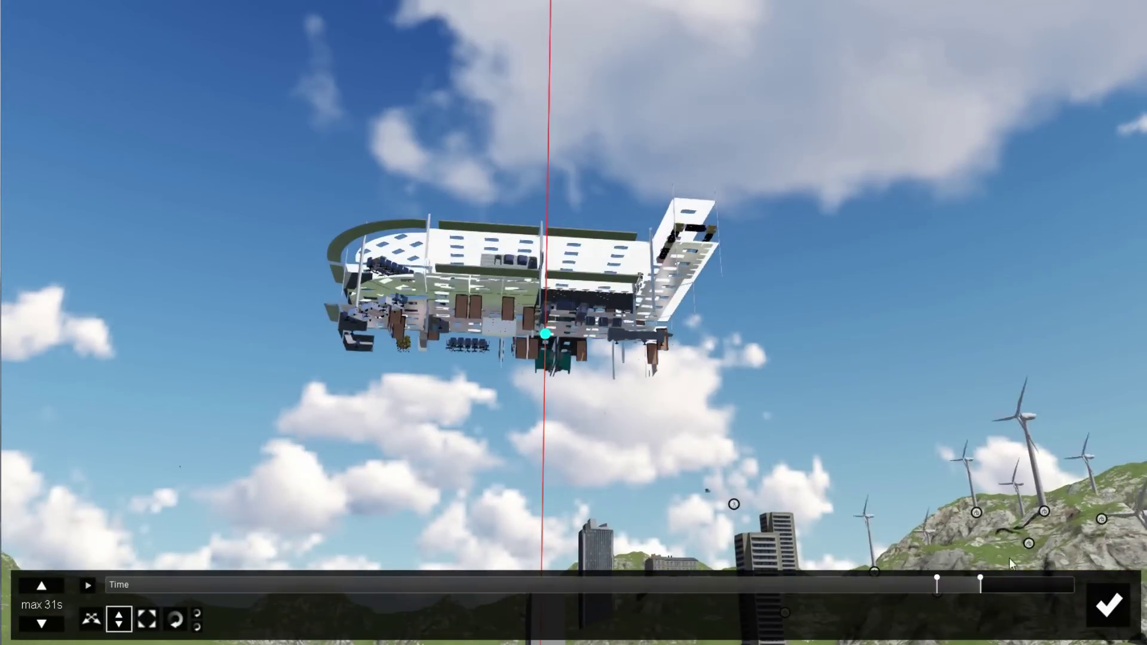
pyautogui.click(1042, 586)
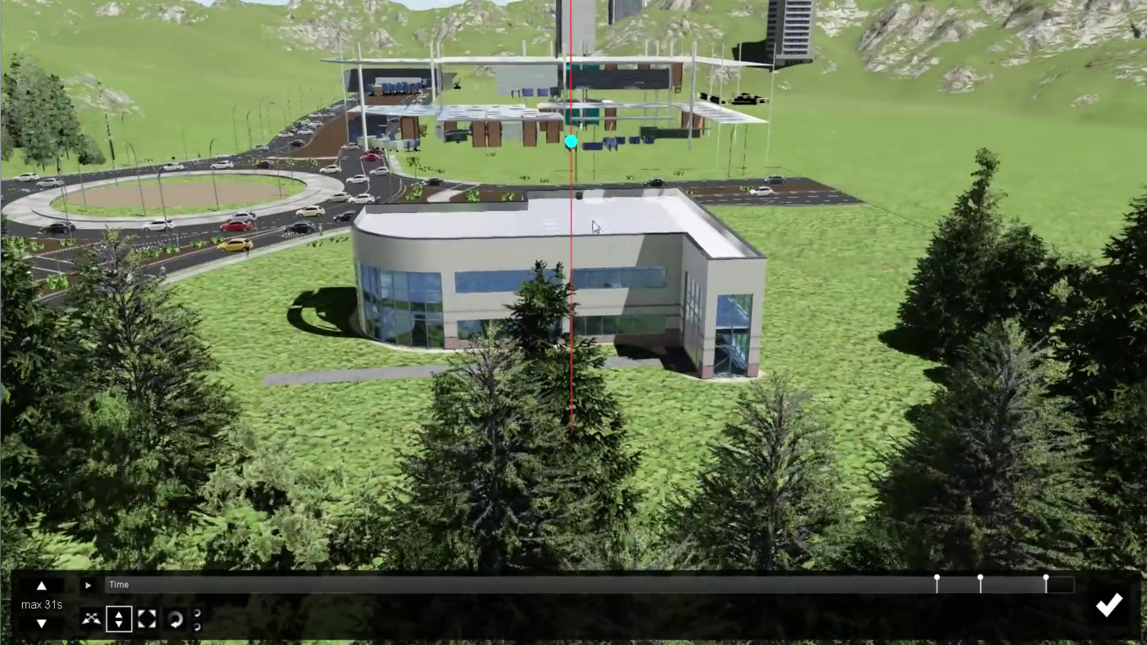
pyautogui.click(583, 200)
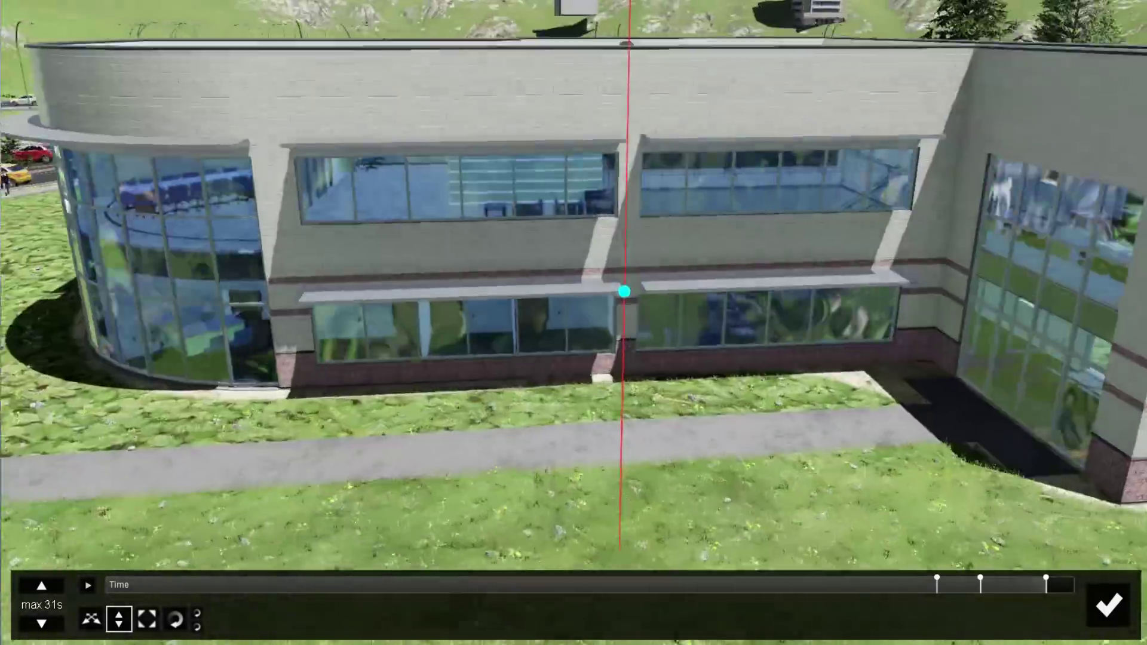
# Play the Flythrough clip to review the animated building components so far
pyautogui.press('w')
pyautogui.moveTo(312, 395)
pyautogui.mouseDown()
pyautogui.moveTo(317, 372)
pyautogui.moveTo(330, 403)
pyautogui.mouseUp()
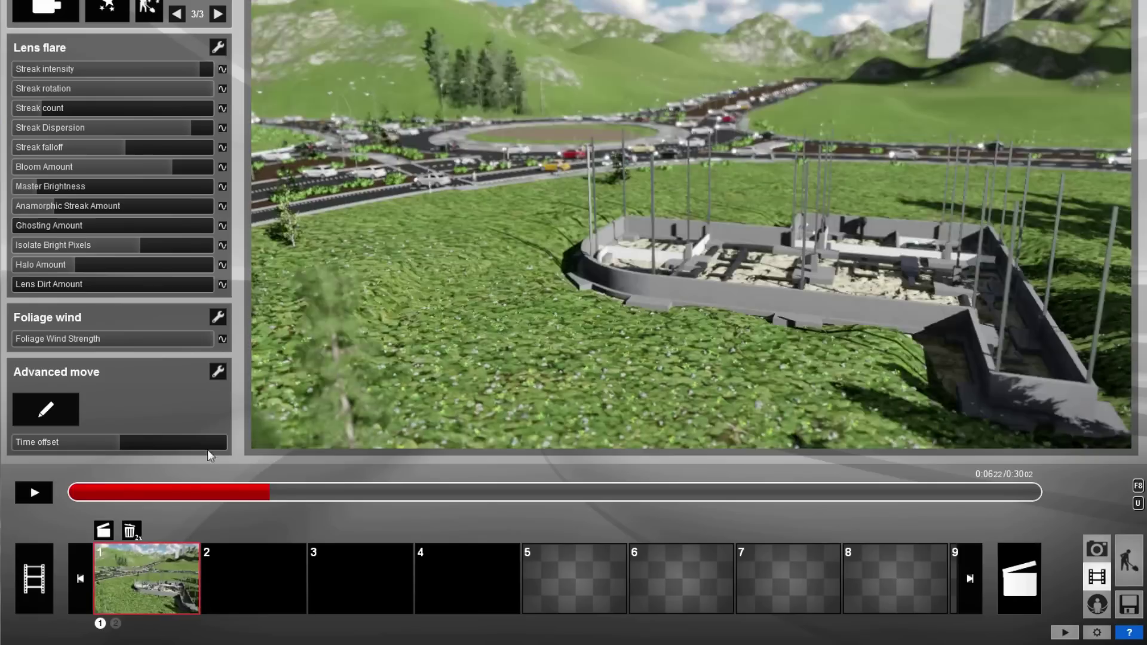
pyautogui.click(42, 494)
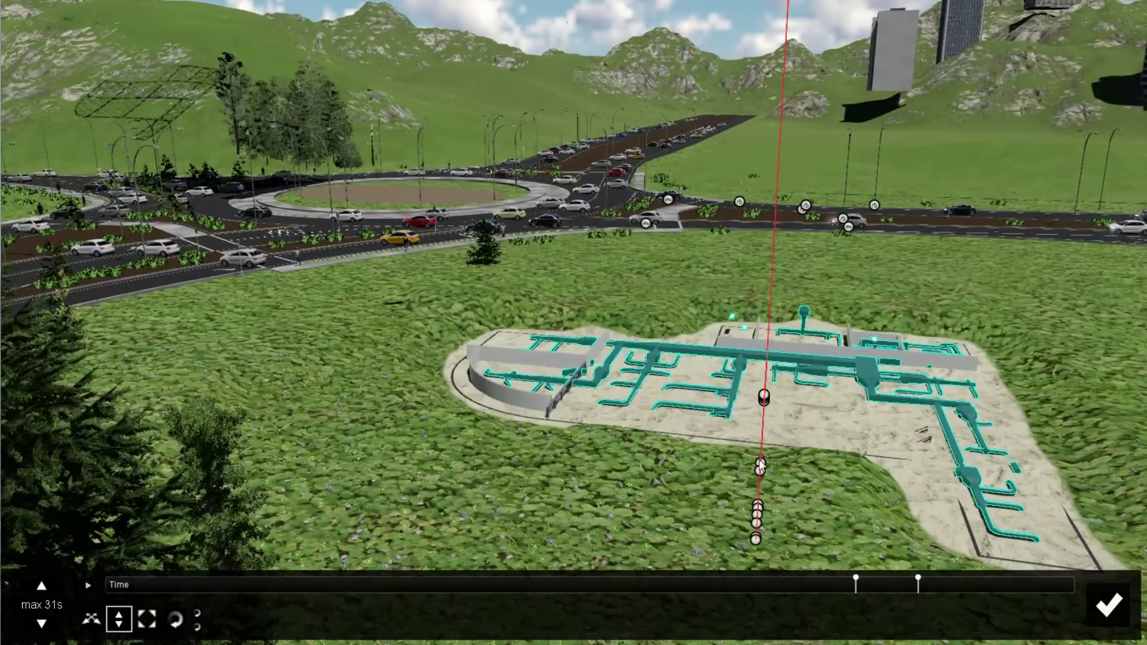
# Lower the MEP ductwork and other building components below ground at the start of the animation, and finish editing the move effect
pyautogui.moveTo(758, 523); pyautogui.dragTo(819, 579)
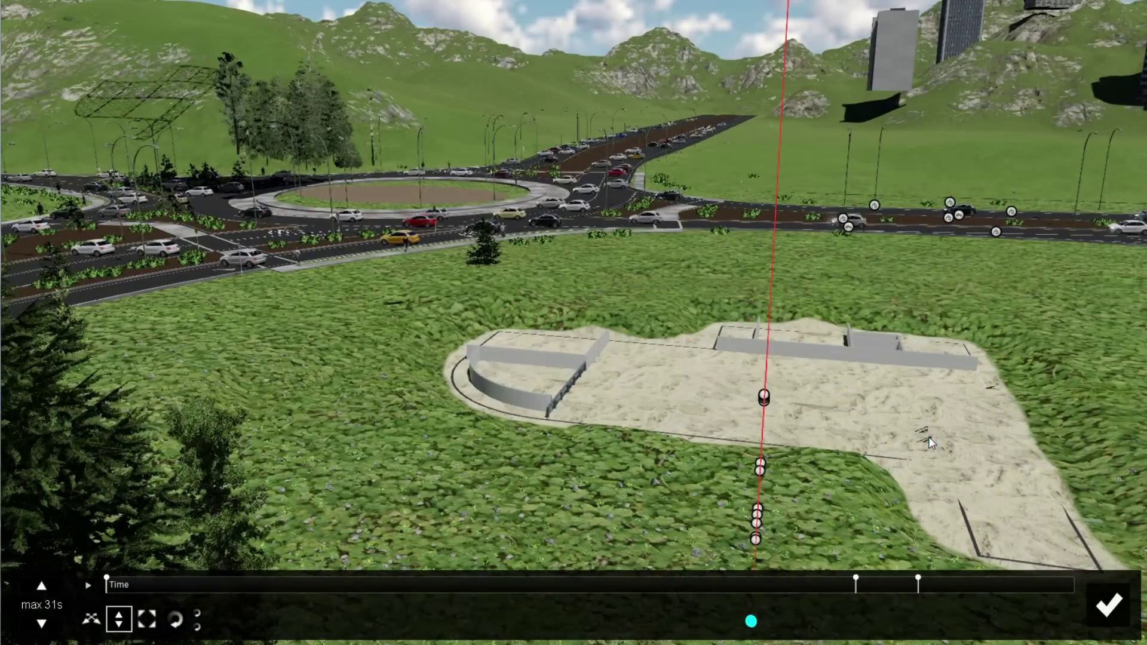
pyautogui.moveTo(758, 508); pyautogui.dragTo(757, 535)
pyautogui.moveTo(757, 535); pyautogui.dragTo(554, 399, button='right')
pyautogui.press('w')
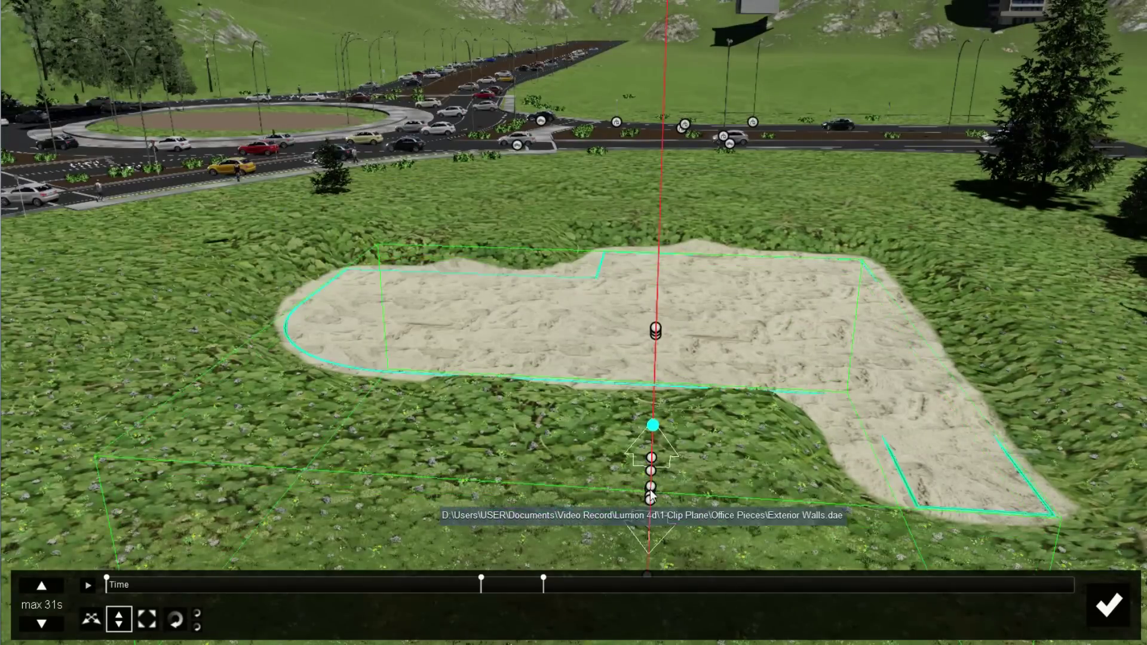
pyautogui.click(1109, 605)
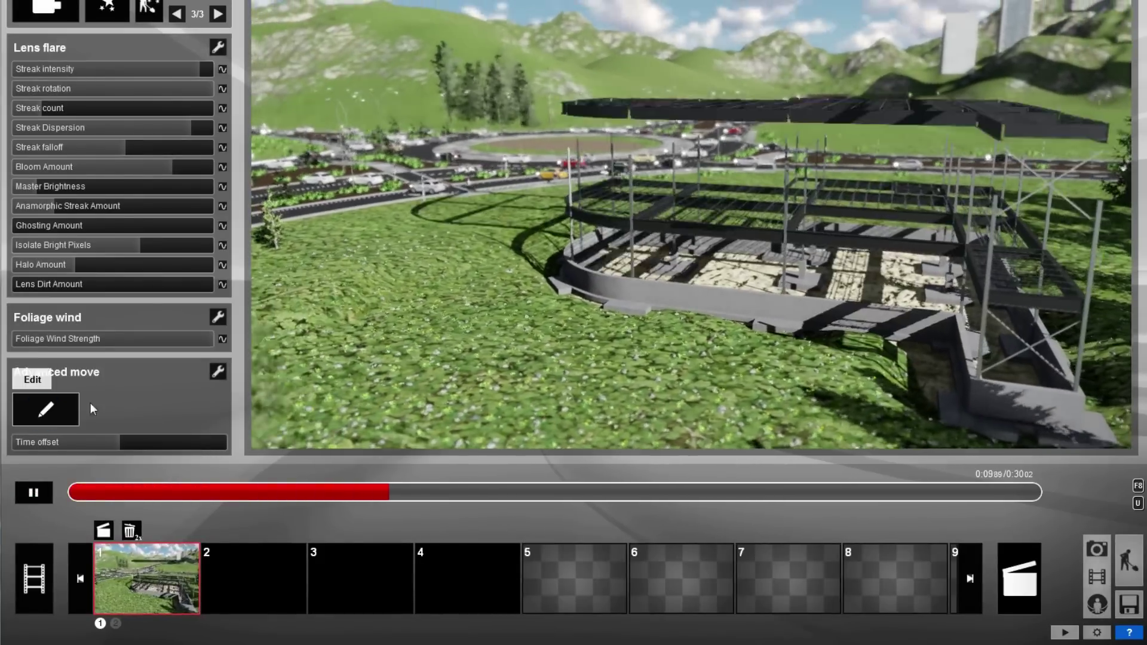
# Reopen the Advanced move effect, set the animation time to about 7.5 seconds and lower the floor framing into place
pyautogui.click(45, 410)
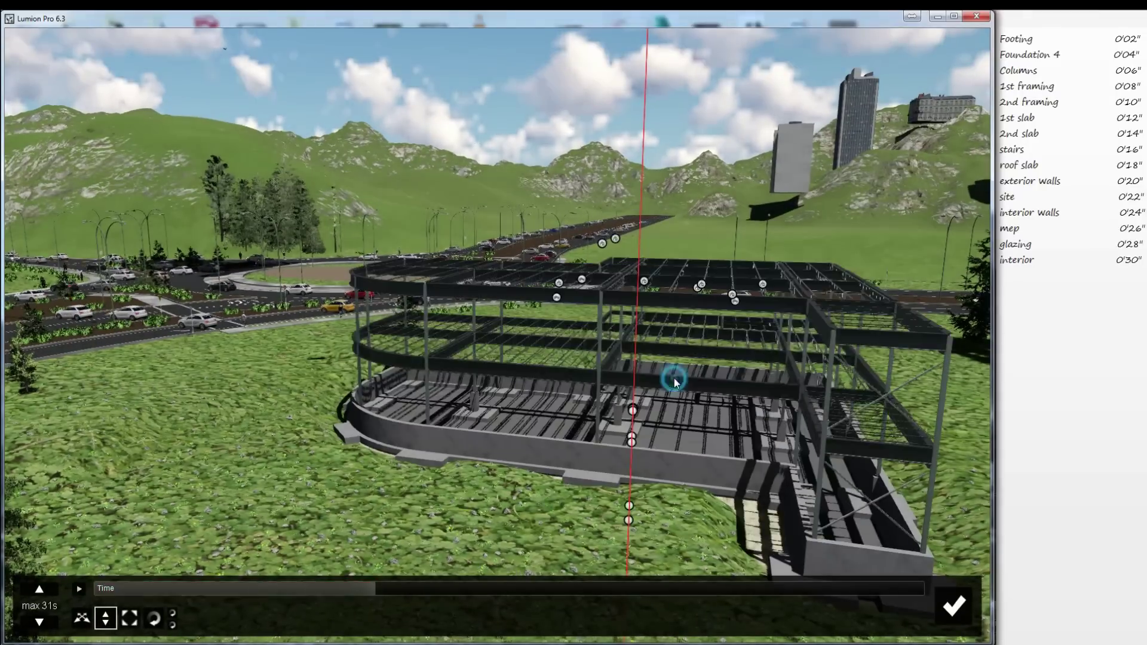
pyautogui.moveTo(382, 589); pyautogui.dragTo(297, 597)
pyautogui.moveTo(643, 197); pyautogui.dragTo(633, 410)
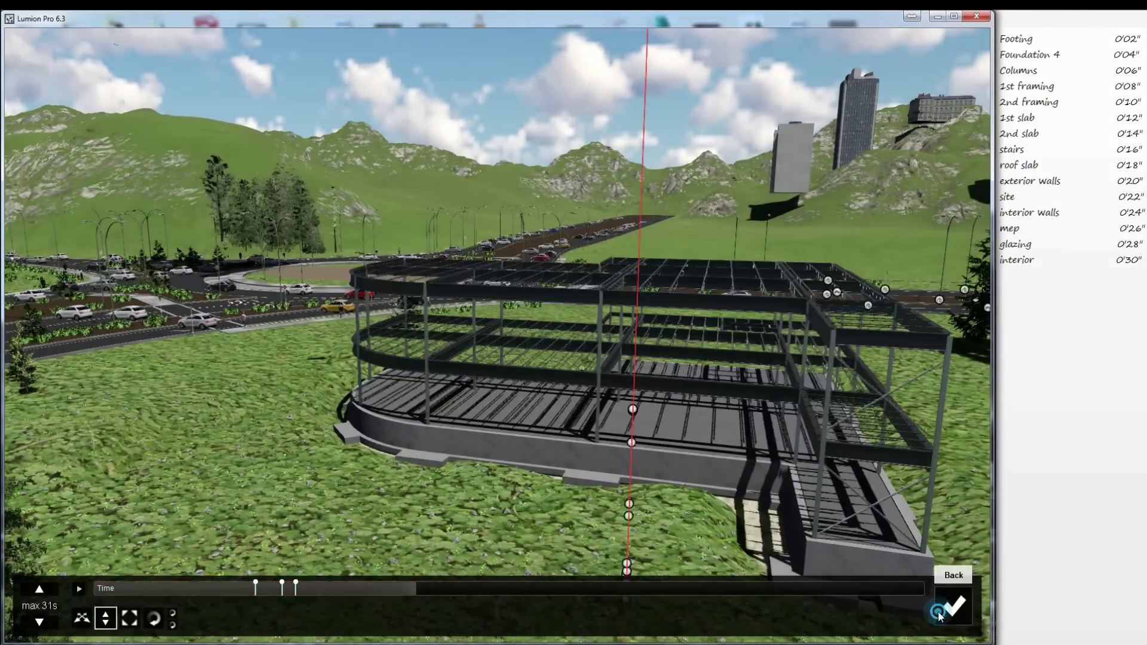
pyautogui.click(953, 606)
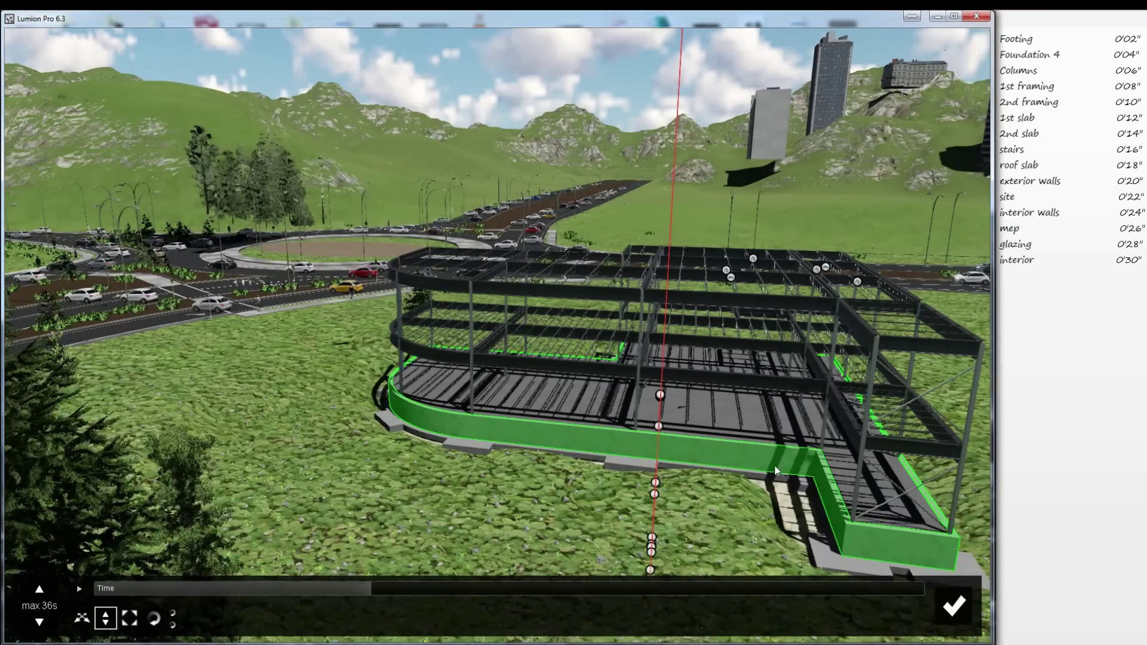
# Set the animation time to about 22 seconds to check the height of the building component placed there
pyautogui.click(724, 588)
pyautogui.click(601, 589)
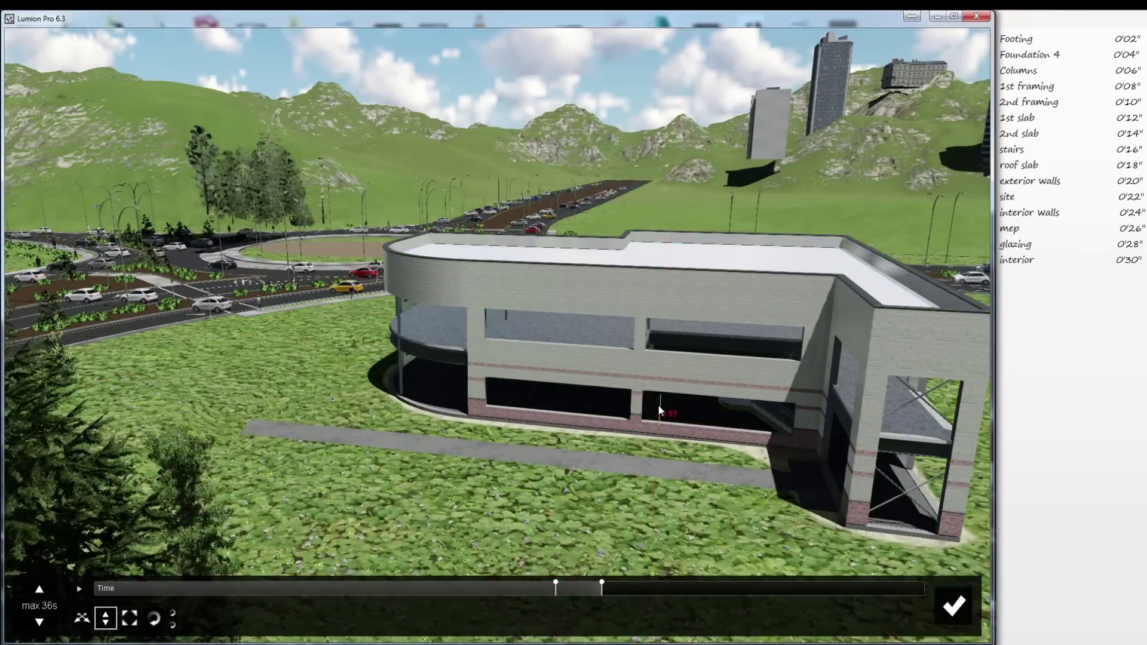
# Add a keyframe for the window sunshades at about 31 seconds and return to their keyframe at about 30 seconds
pyautogui.moveTo(832, 589)
pyautogui.mouseDown()
pyautogui.moveTo(765, 590)
pyautogui.moveTo(814, 590)
pyautogui.mouseUp()
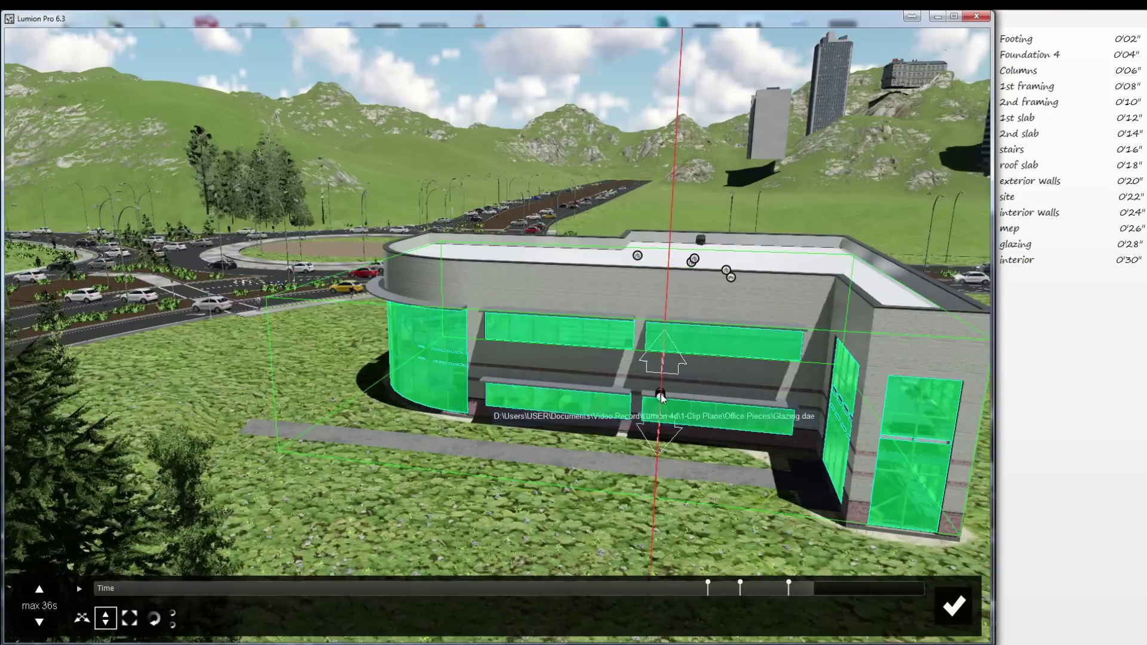
pyautogui.click(660, 393)
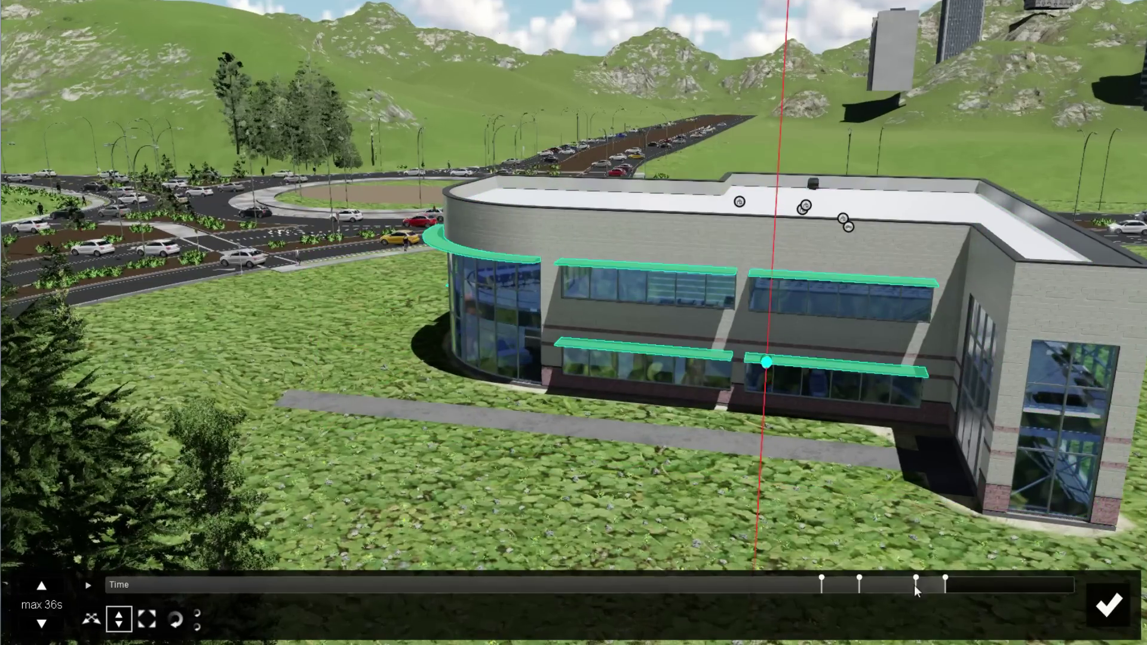
pyautogui.click(917, 577)
# Finish editing the Advanced move effect and play the clip from the beginning
pyautogui.click(1109, 605)
pyautogui.click(33, 493)
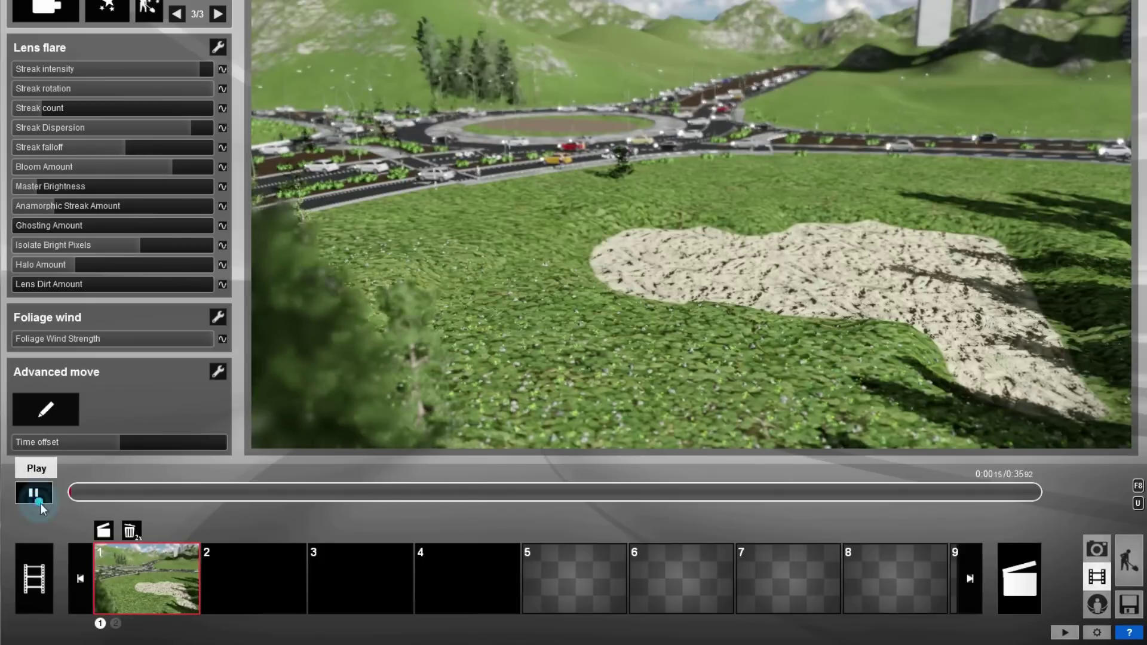